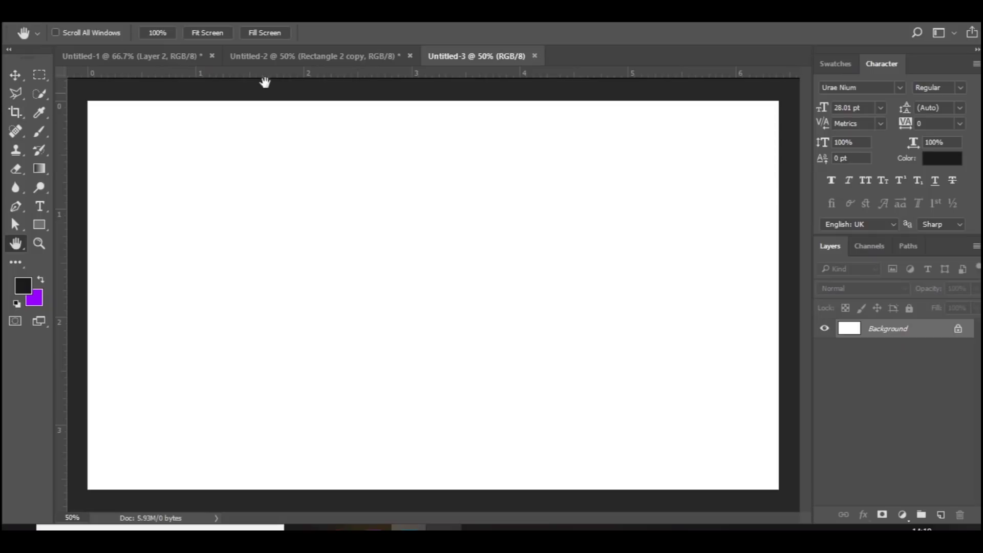
# - Fill the blank Untitled-3 background with the near-black foreground colour
pyautogui.click(284, 57)
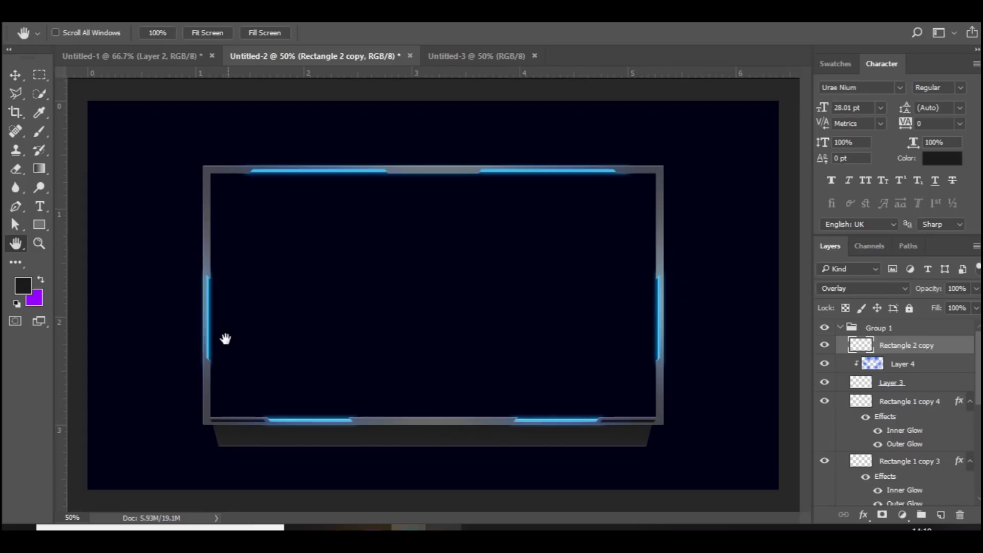
pyautogui.click(447, 57)
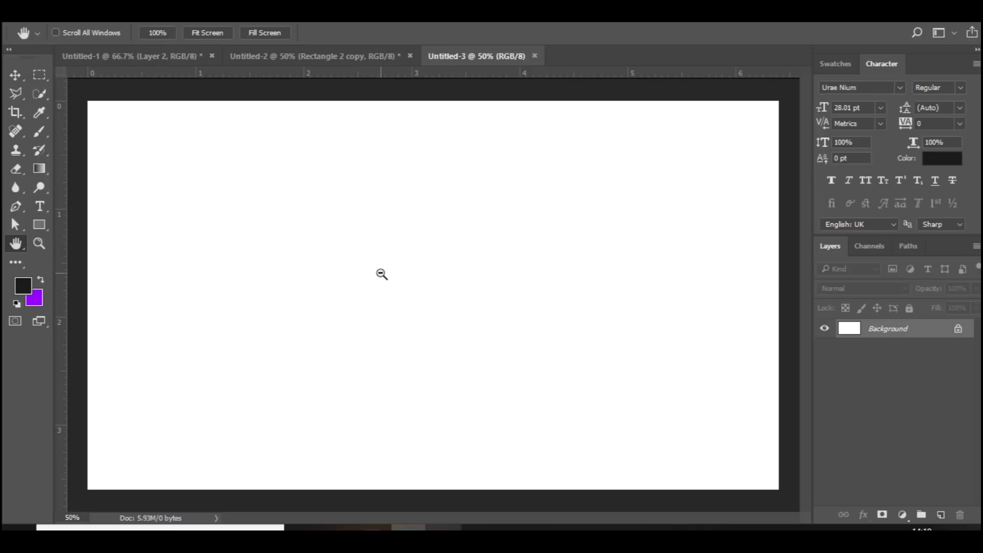
pyautogui.hotkey('alt', 'BackSpace')
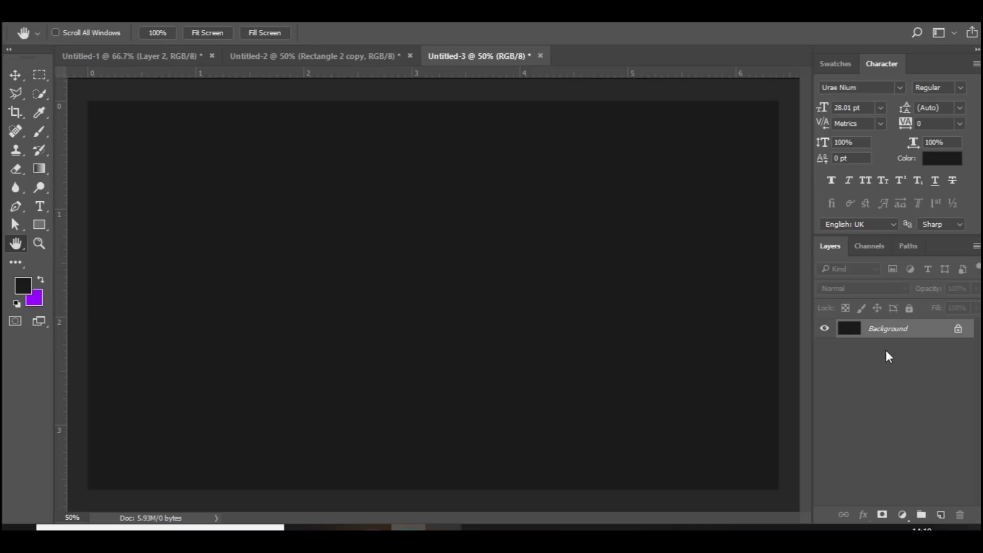
# - Set the foreground colour to dark navy #162b43
pyautogui.click(38, 225)
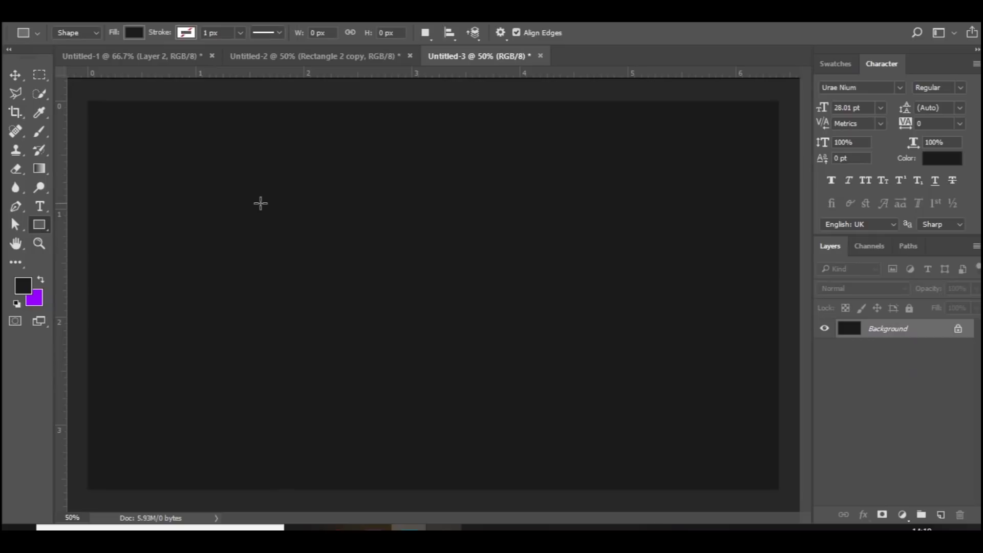
pyautogui.click(21, 287)
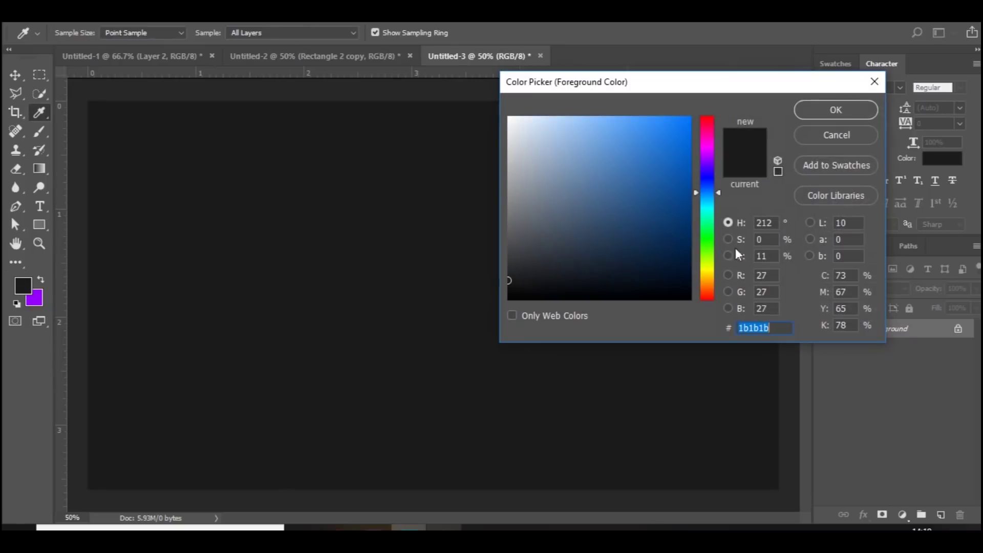
pyautogui.click(685, 233)
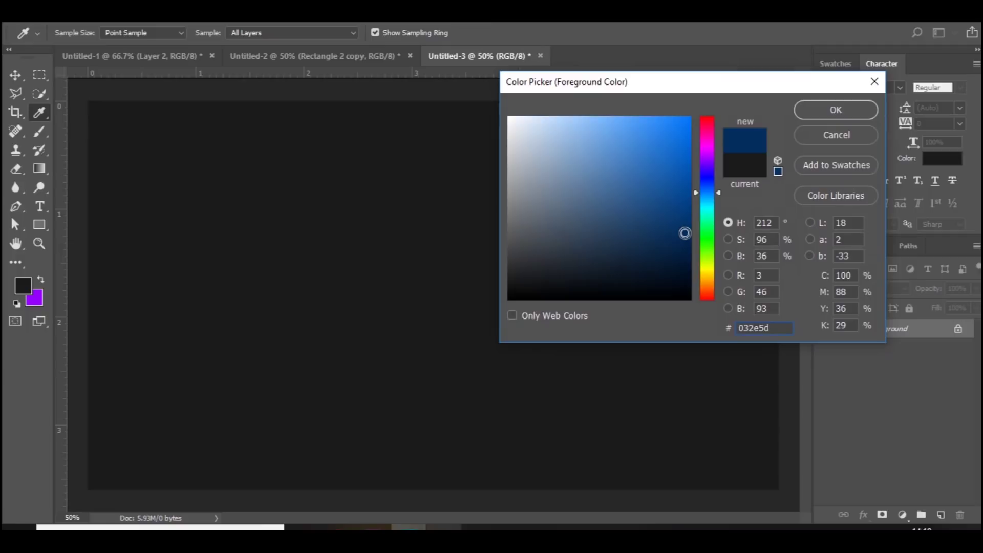
pyautogui.moveTo(685, 233); pyautogui.dragTo(687, 257)
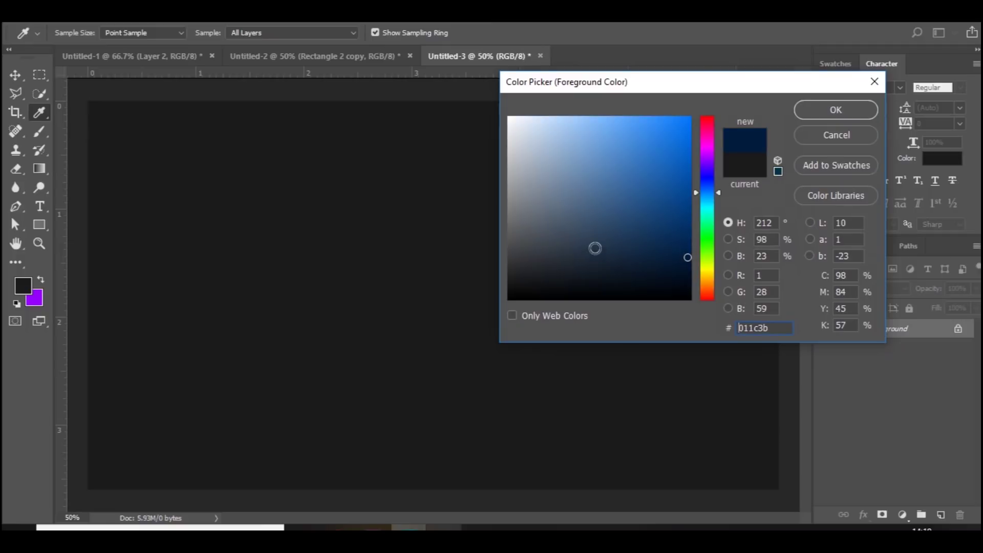
pyautogui.click(584, 246)
pyautogui.click(629, 252)
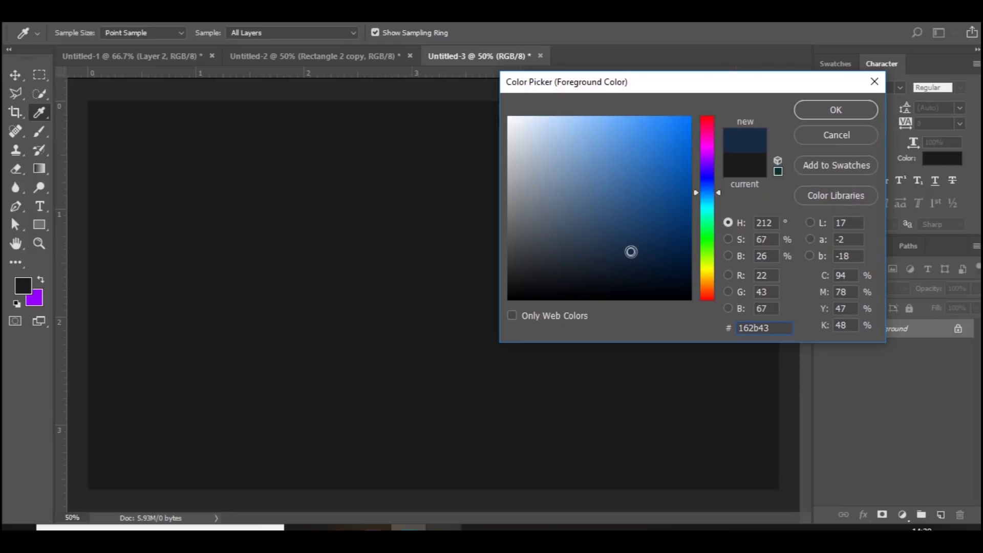
pyautogui.press('Return')
# - Draw a rectangle and size it to 1280 × 720 px in Properties
pyautogui.press('u')
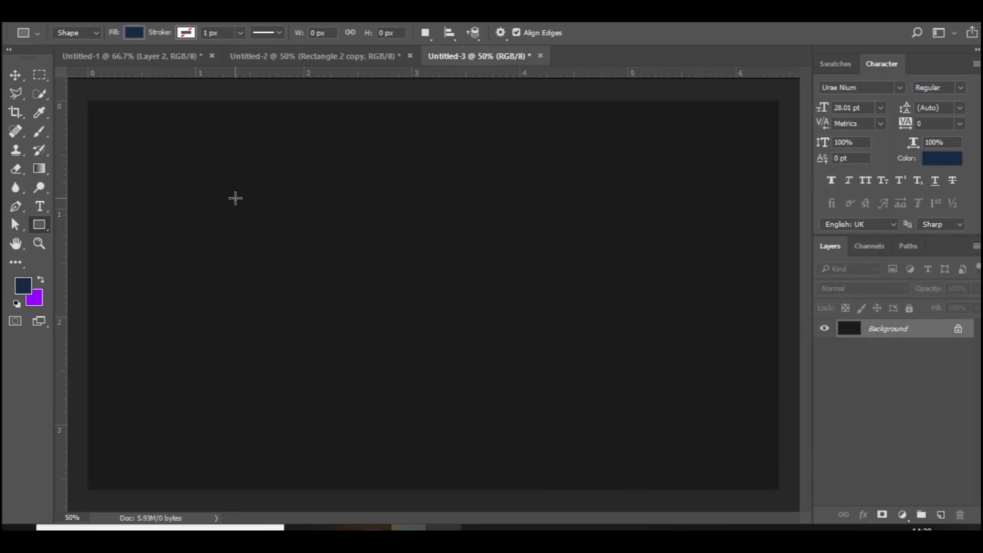
pyautogui.moveTo(235, 197); pyautogui.dragTo(677, 419)
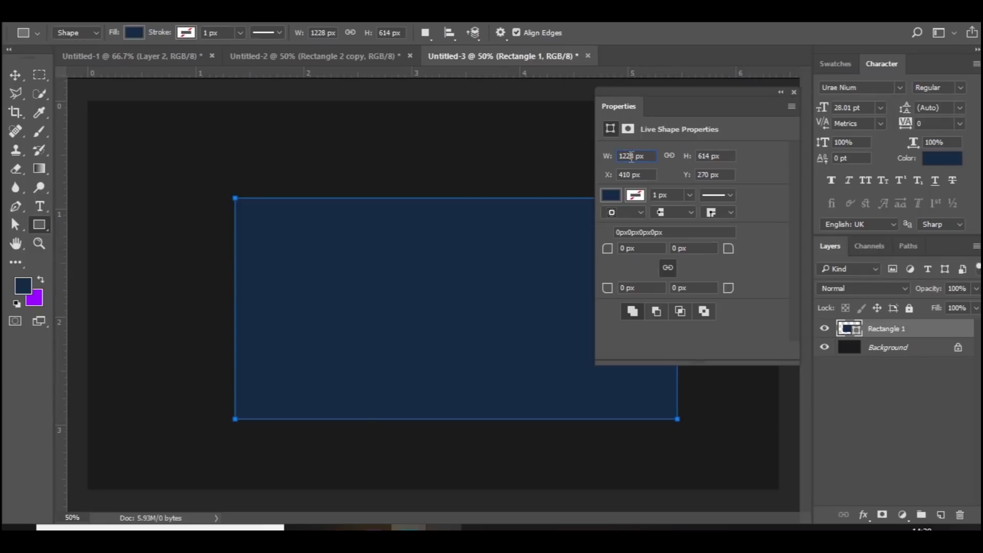
pyautogui.doubleClick(632, 156)
pyautogui.write('1280')
pyautogui.click(708, 155)
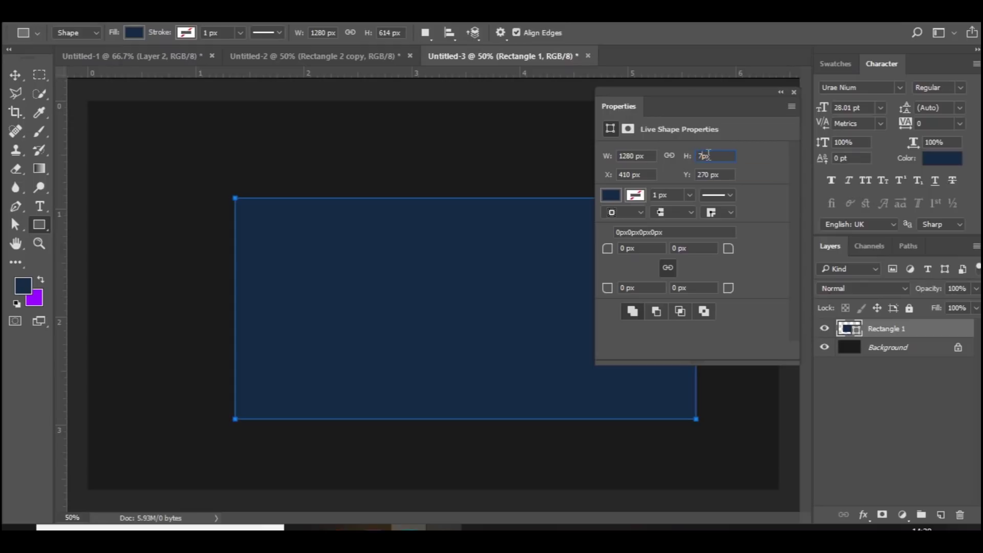
# - Give the rectangle no fill and a solid 20 px navy stroke
pyautogui.click(618, 195)
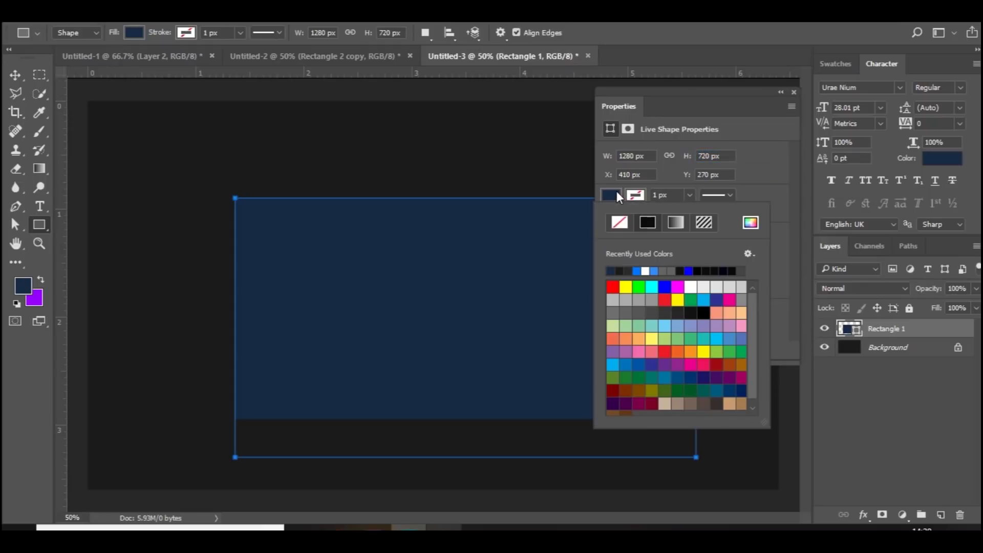
pyautogui.click(619, 223)
pyautogui.click(634, 196)
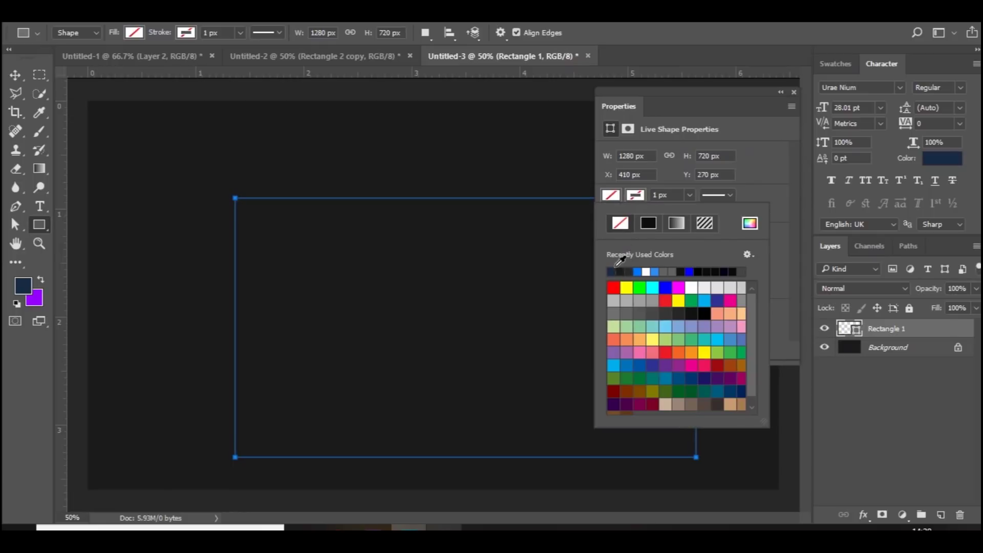
pyautogui.click(647, 222)
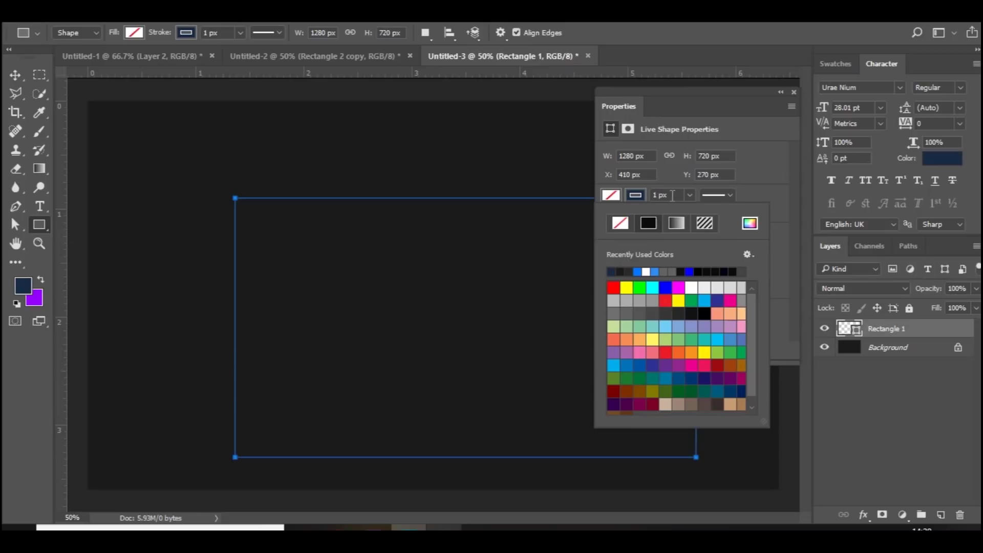
pyautogui.click(672, 195)
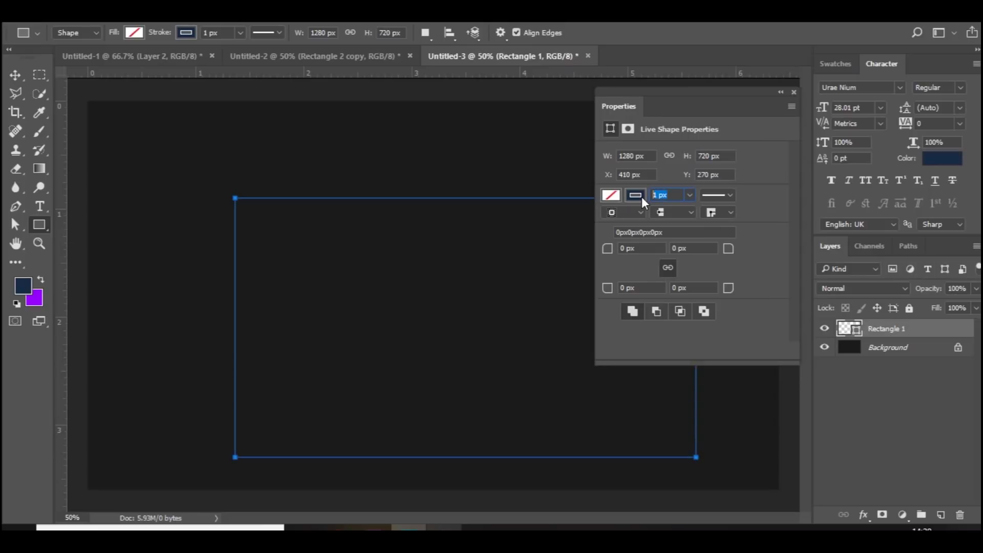
pyautogui.write('20')
pyautogui.press('Return')
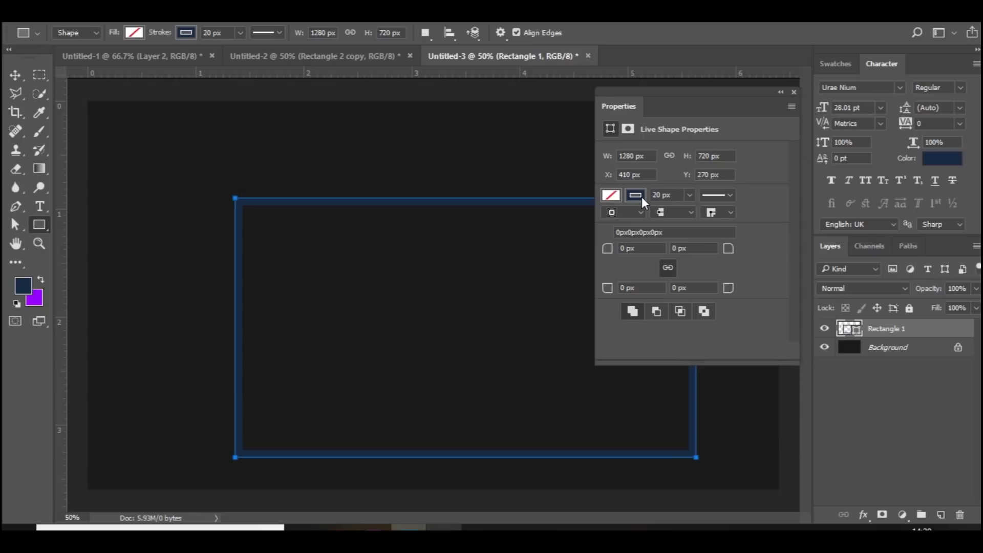
pyautogui.click(794, 92)
# - Rasterize the Rectangle 1 layer
pyautogui.rightClick(928, 329)
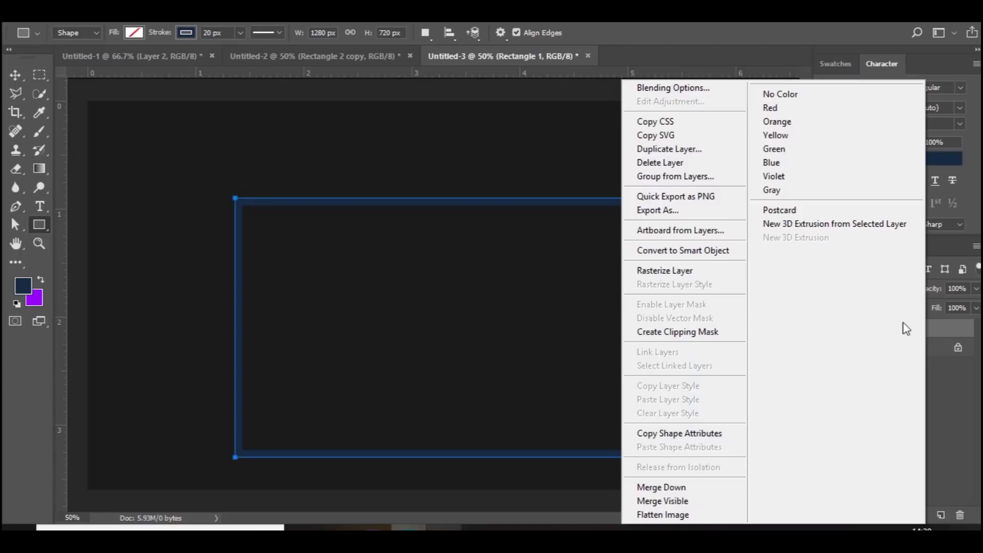
pyautogui.click(667, 269)
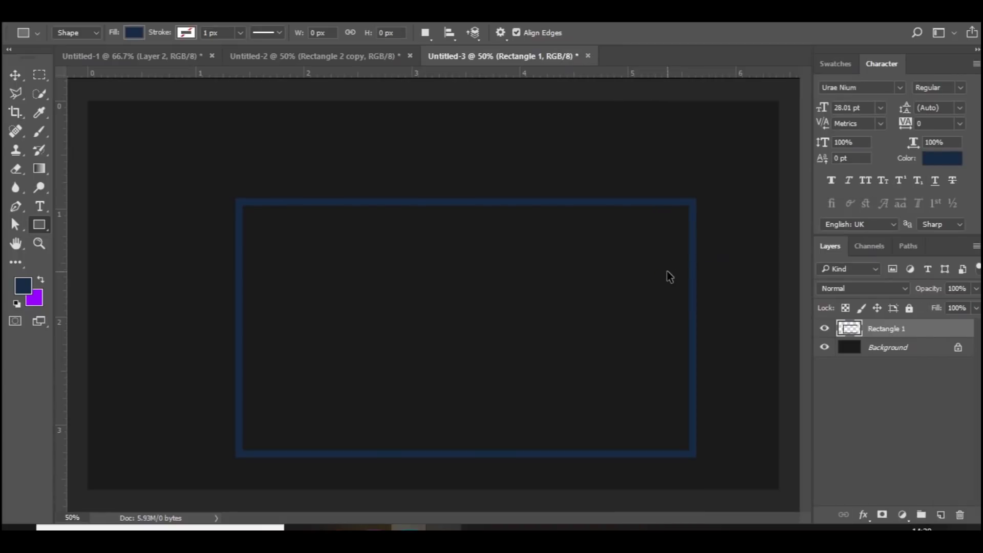
pyautogui.hotkey('ctrl', '+')
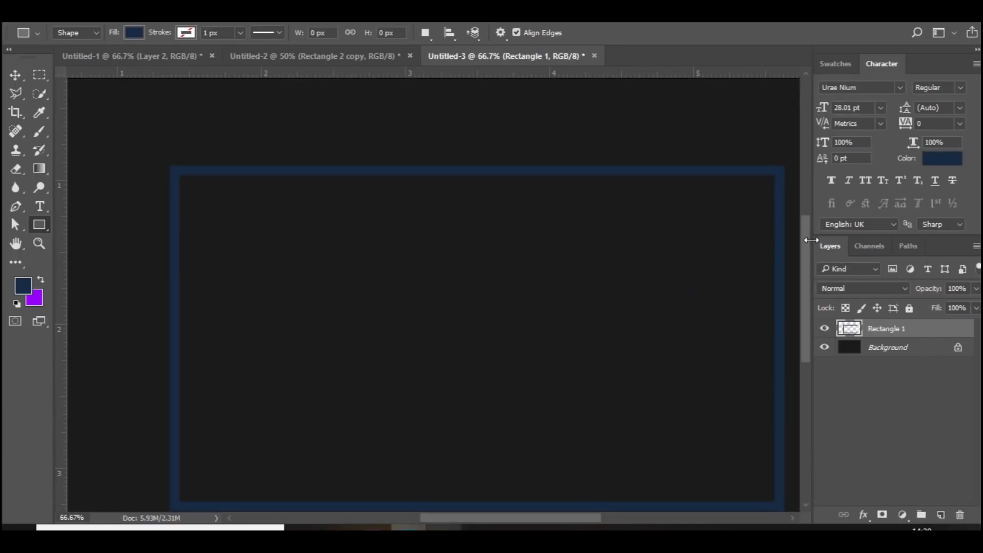
pyautogui.moveTo(804, 246); pyautogui.dragTo(804, 266)
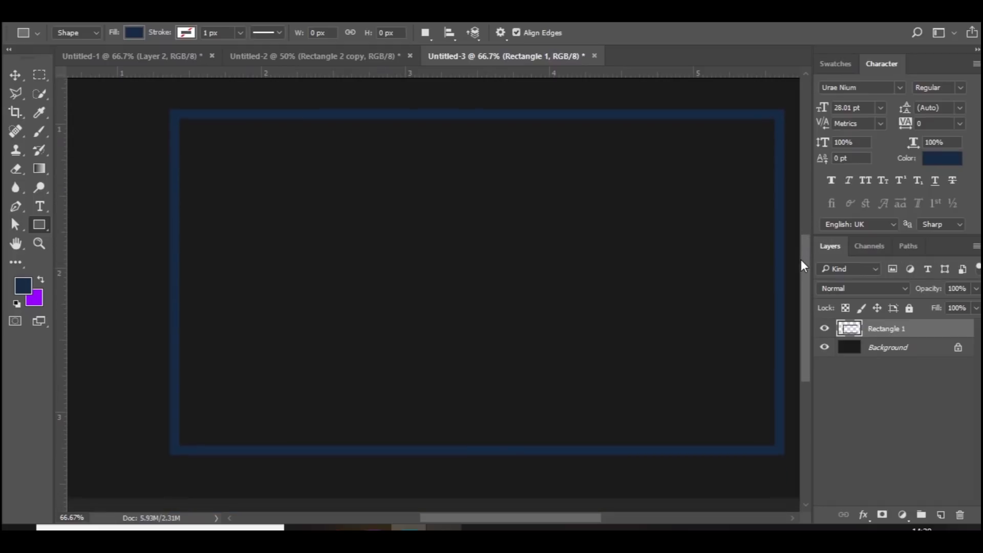
# - Centre the rasterized frame on the canvas with Free Transform
pyautogui.click(17, 94)
pyautogui.rightClick(17, 98)
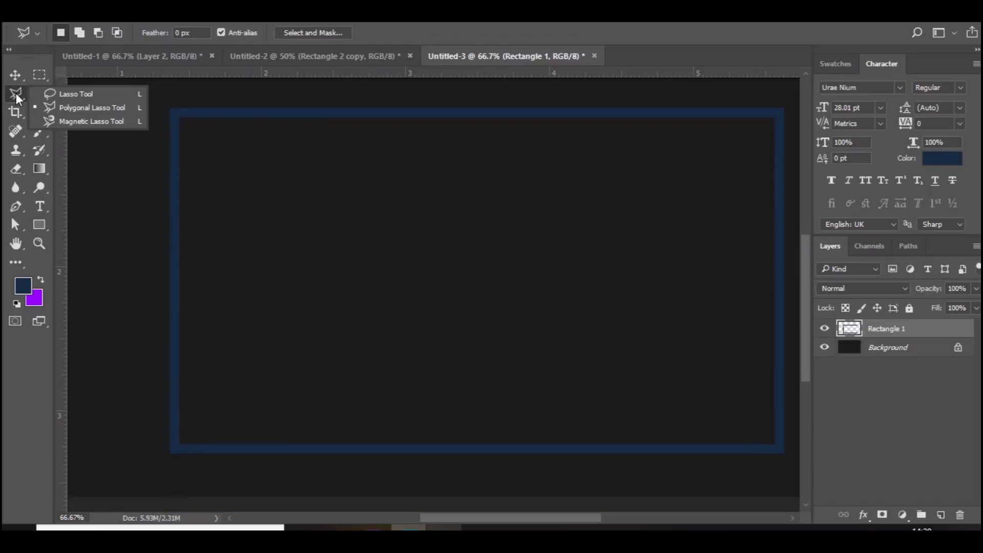
pyautogui.click(60, 108)
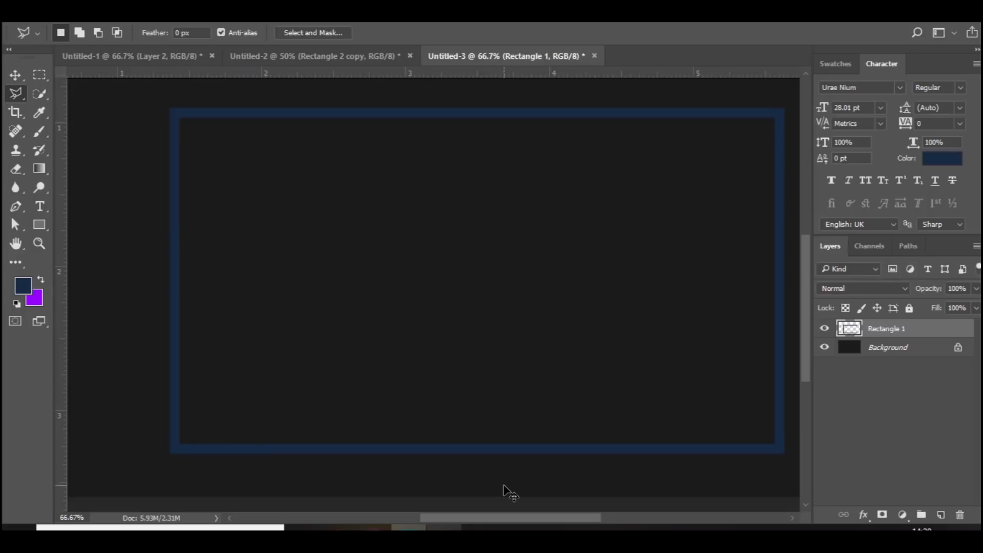
pyautogui.hotkey('ctrl', '-')
pyautogui.hotkey('ctrl', '-')
pyautogui.hotkey('ctrl', 't')
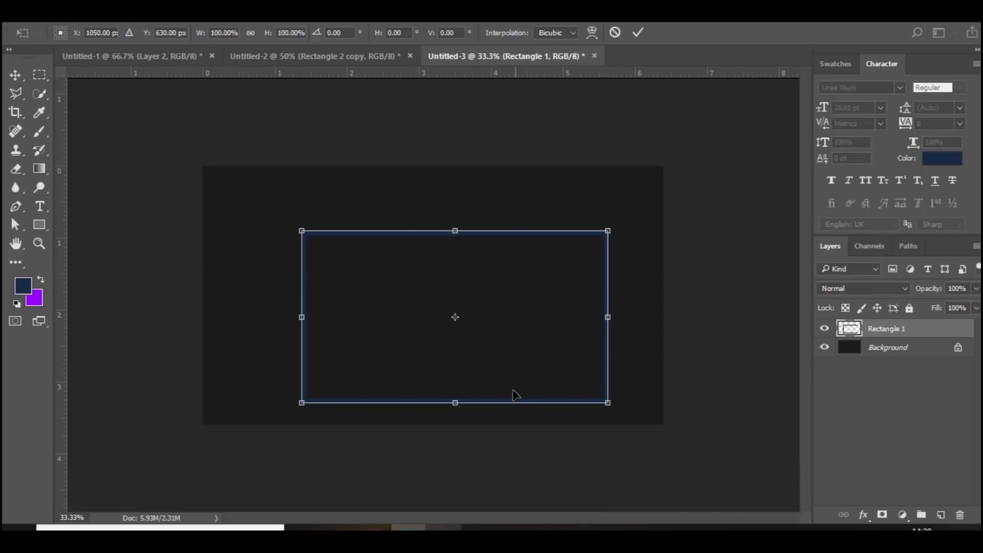
pyautogui.moveTo(510, 404); pyautogui.dragTo(484, 377)
pyautogui.press('Return')
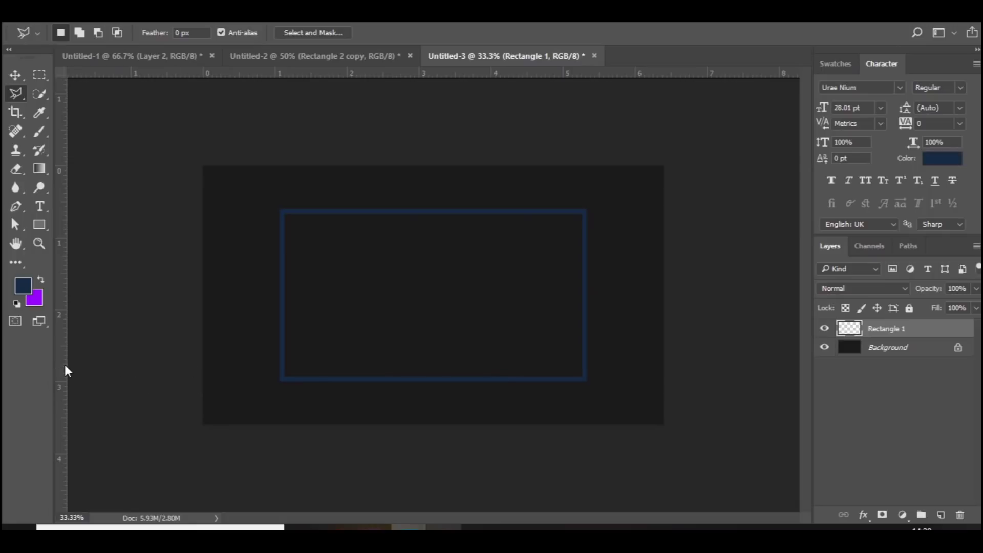
# - Drag vertical and horizontal guides through the canvas centre and zoom in on the frame
pyautogui.moveTo(62, 370)
pyautogui.mouseDown()
pyautogui.moveTo(257, 326)
pyautogui.moveTo(433, 314)
pyautogui.mouseUp()
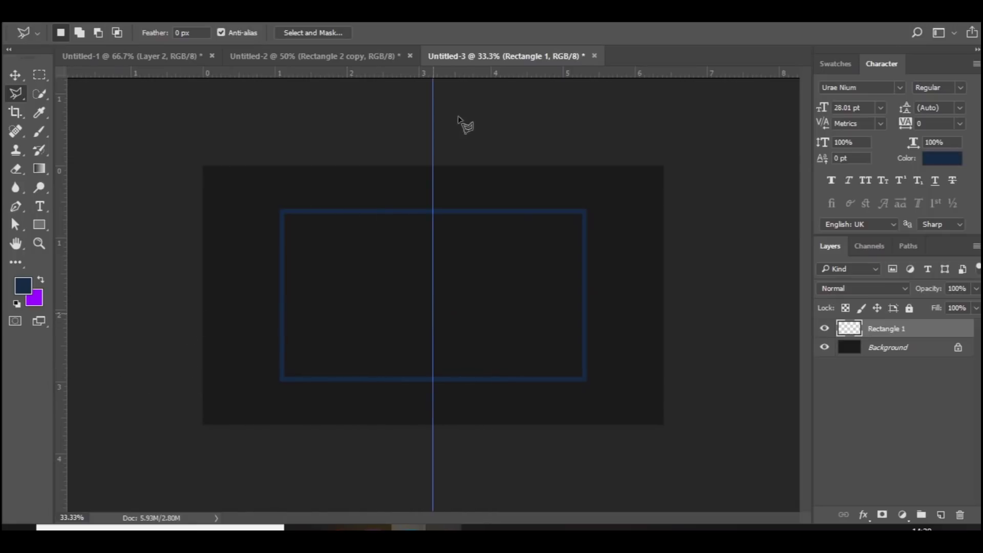
pyautogui.moveTo(467, 74); pyautogui.dragTo(448, 296)
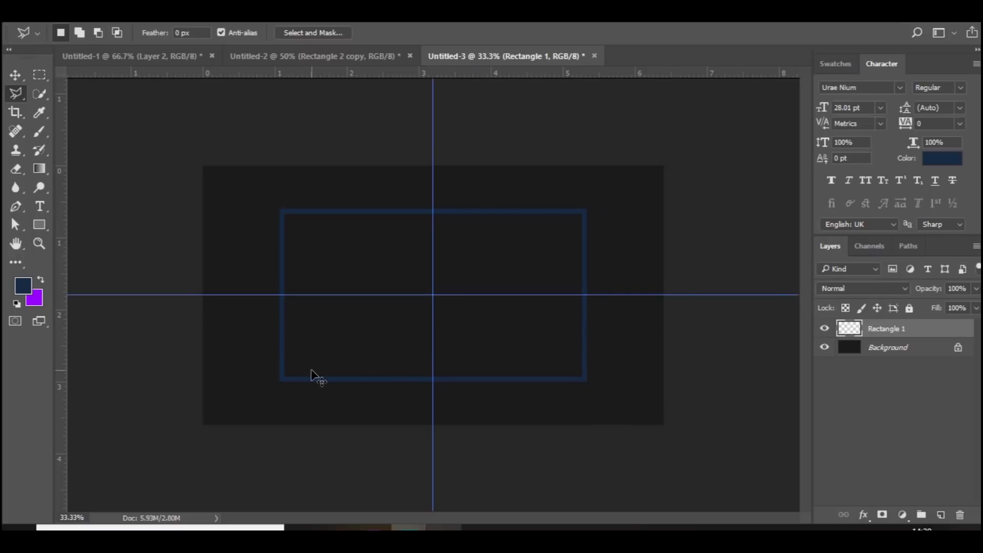
pyautogui.hotkey('ctrl', '+')
pyautogui.hotkey('ctrl', '+')
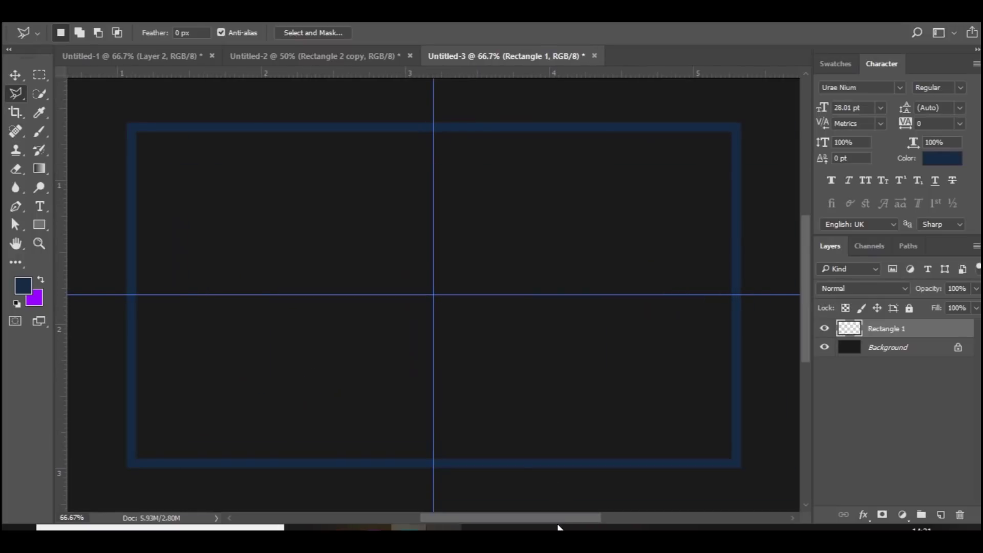
pyautogui.moveTo(558, 525); pyautogui.dragTo(518, 528)
pyautogui.hotkey('ctrl', '+')
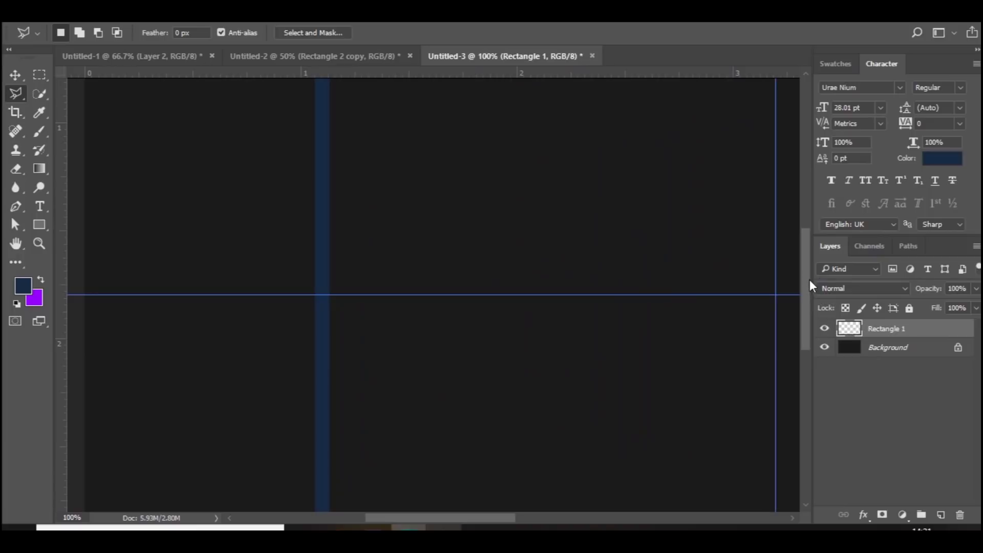
pyautogui.moveTo(807, 281); pyautogui.dragTo(802, 318)
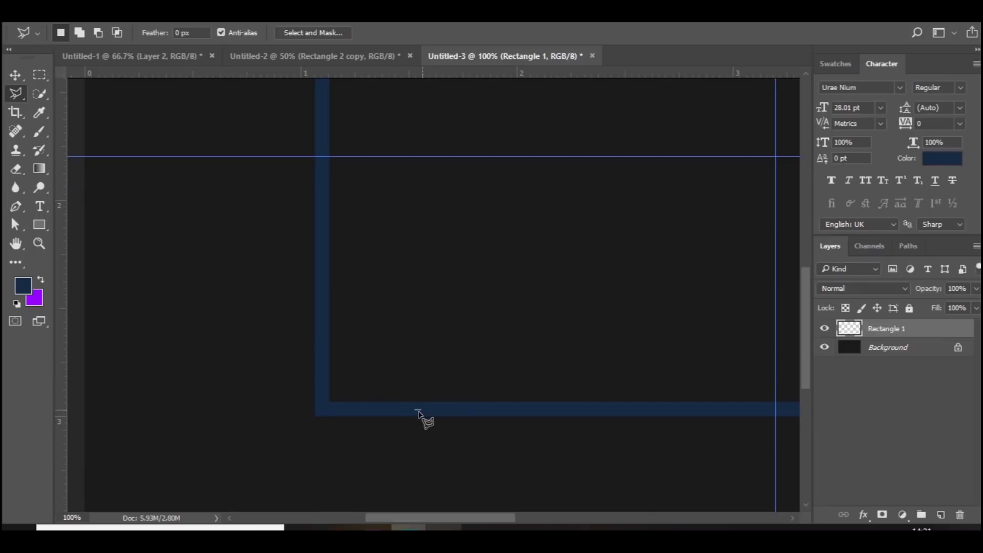
# - Cut a diagonal triangular notch at the frame's bottom-left corner with the Polygonal Lasso
pyautogui.click(415, 409)
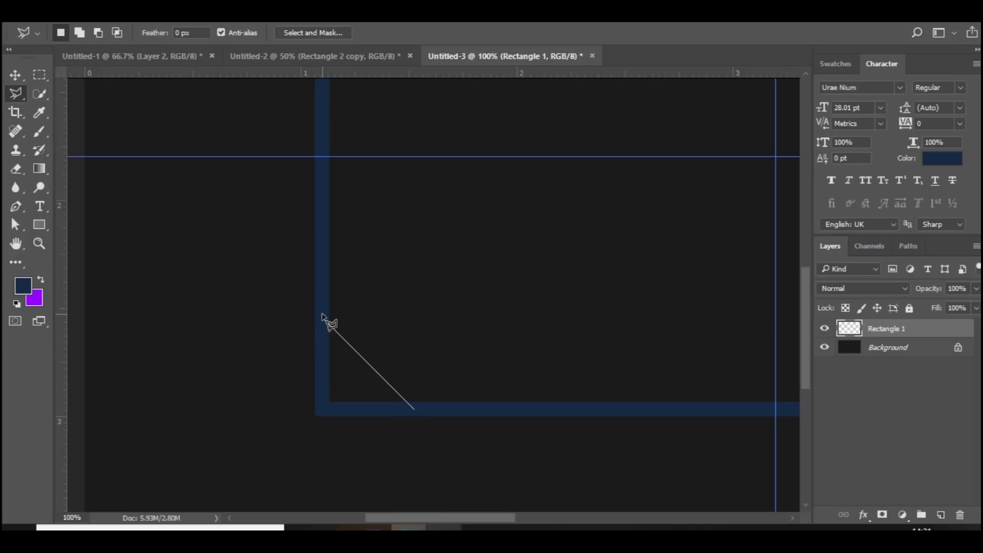
pyautogui.click(323, 318)
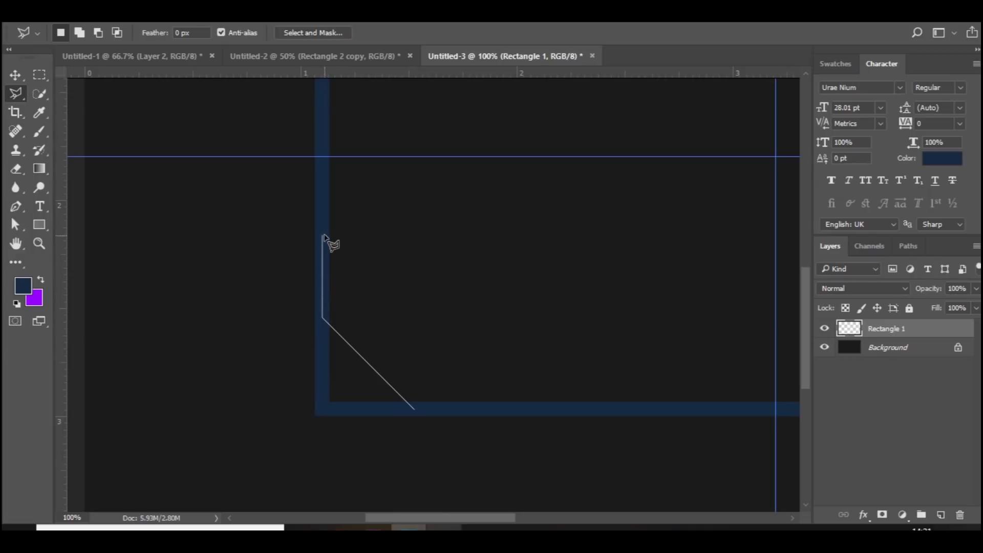
pyautogui.click(322, 232)
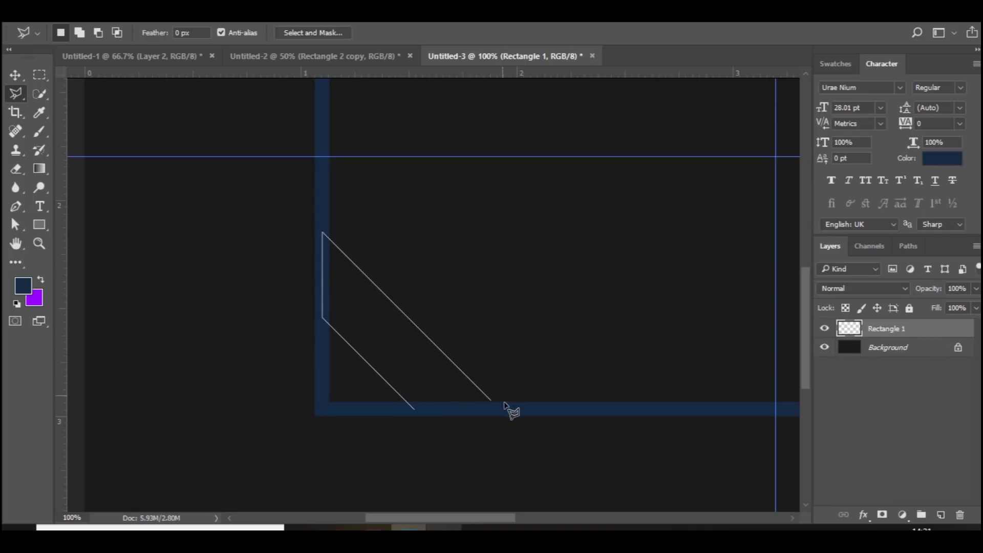
pyautogui.click(501, 409)
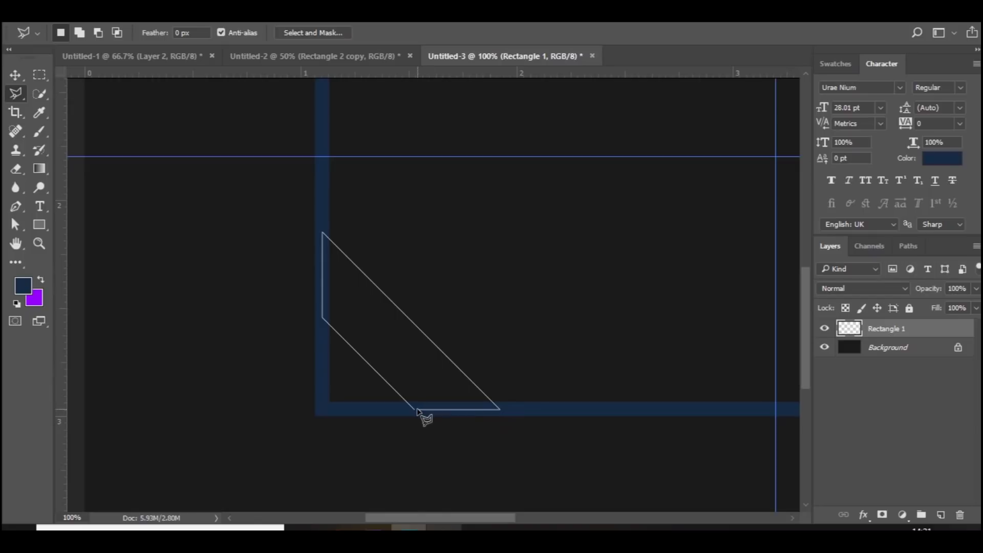
pyautogui.click(414, 415)
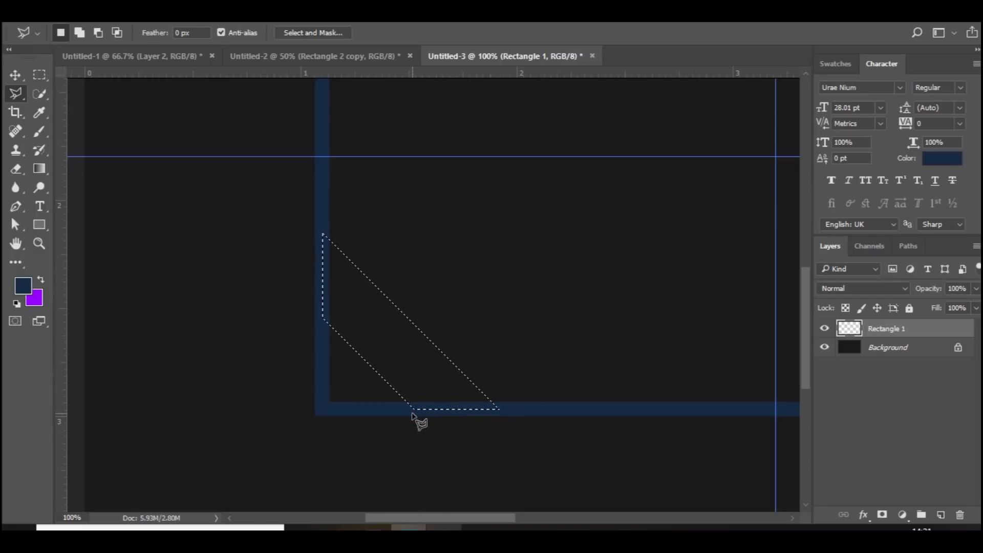
pyautogui.hotkey('ctrl', 'x')
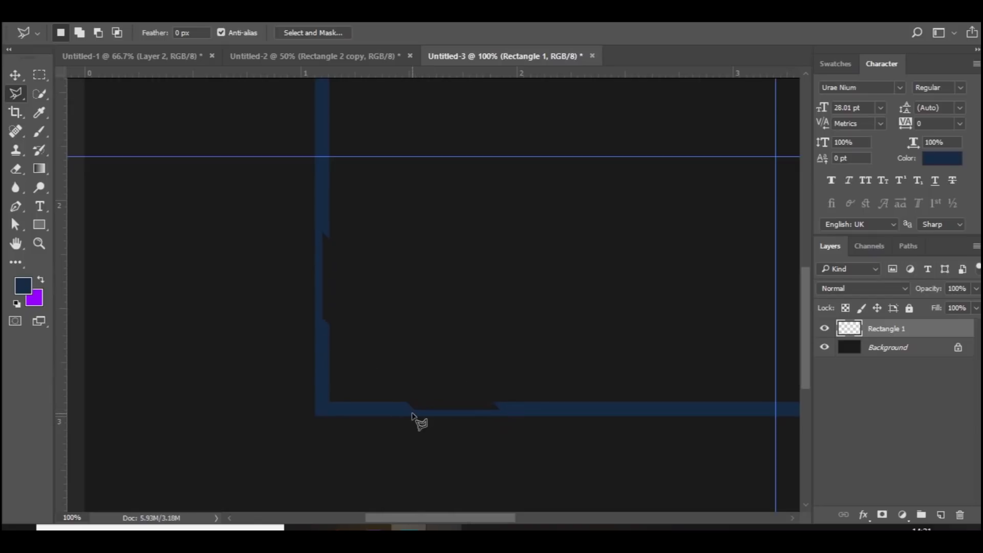
pyautogui.hotkey('ctrl', '-')
pyautogui.hotkey('ctrl', '-')
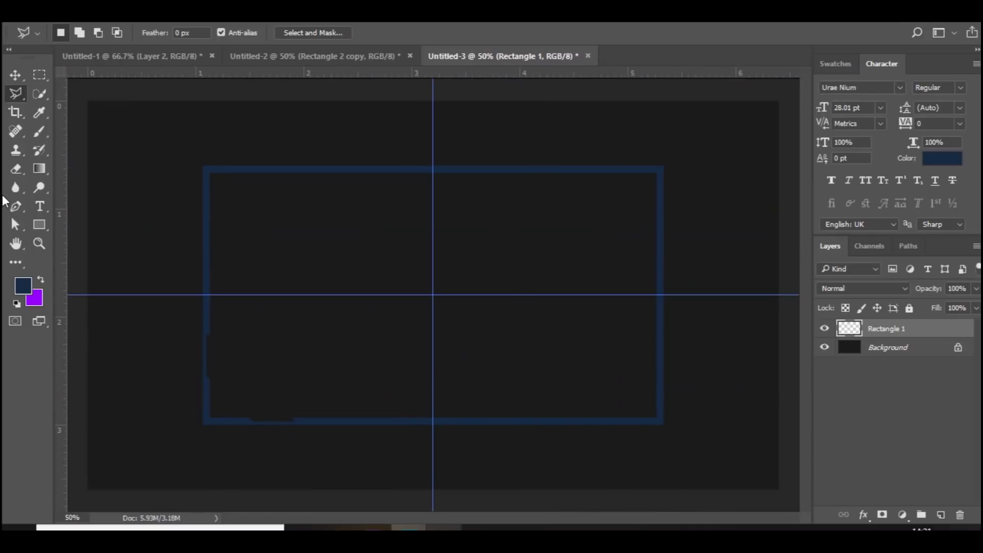
# - Delete the bottom-right quarter of the frame
pyautogui.press('m')
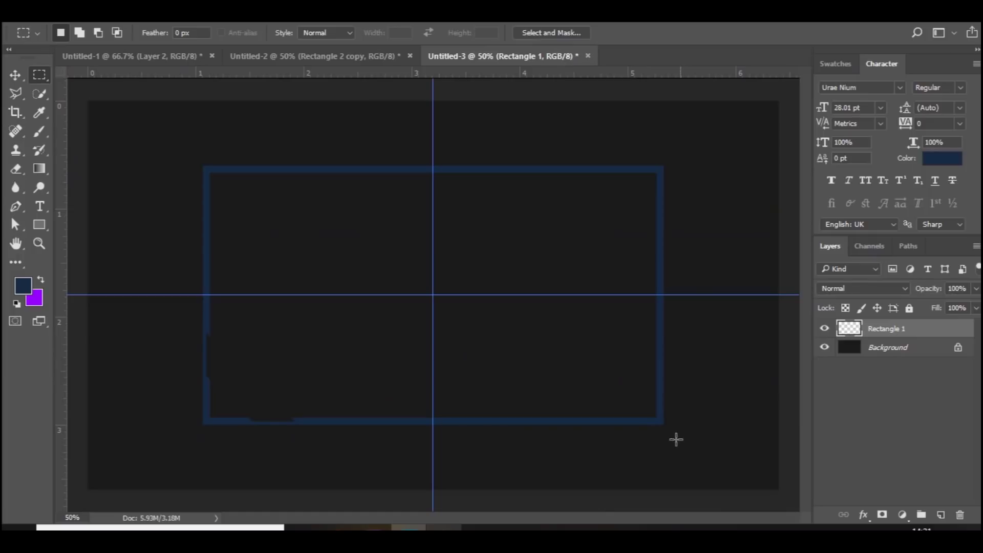
pyautogui.moveTo(677, 444); pyautogui.dragTo(436, 296)
pyautogui.press('Delete')
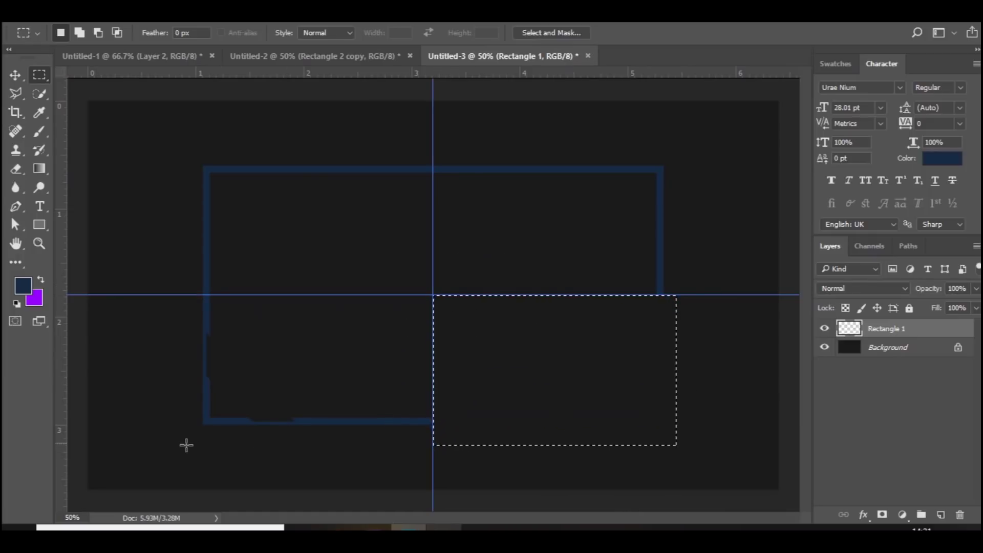
# - Copy the notched bottom-left quarter, flip it horizontally and move it to the bottom-right
pyautogui.moveTo(187, 444); pyautogui.dragTo(429, 294)
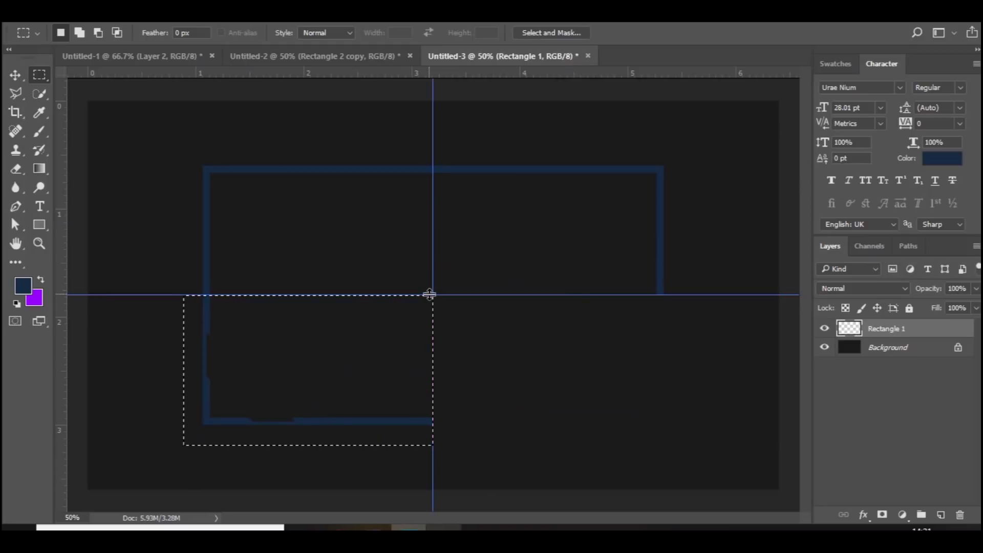
pyautogui.hotkey('ctrl', 'c')
pyautogui.hotkey('ctrl', 'v')
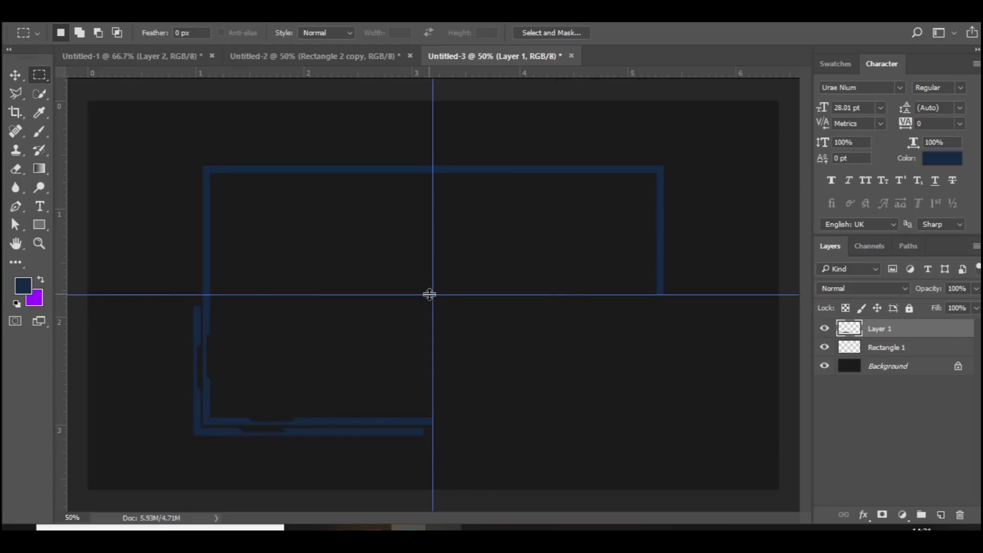
pyautogui.hotkey('ctrl', 't')
pyautogui.rightClick(333, 413)
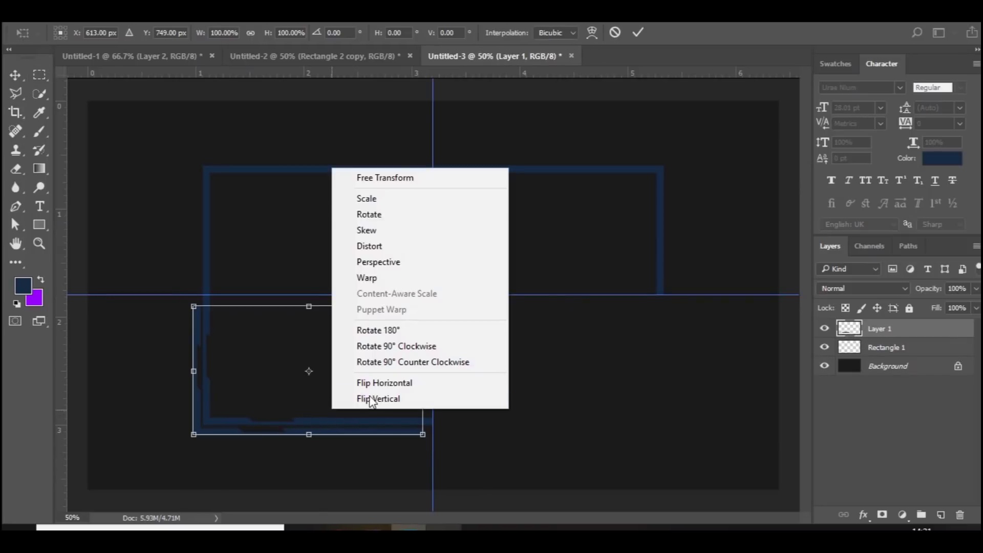
pyautogui.click(364, 385)
pyautogui.moveTo(366, 404); pyautogui.dragTo(602, 391)
pyautogui.press('Return')
pyautogui.press('m')
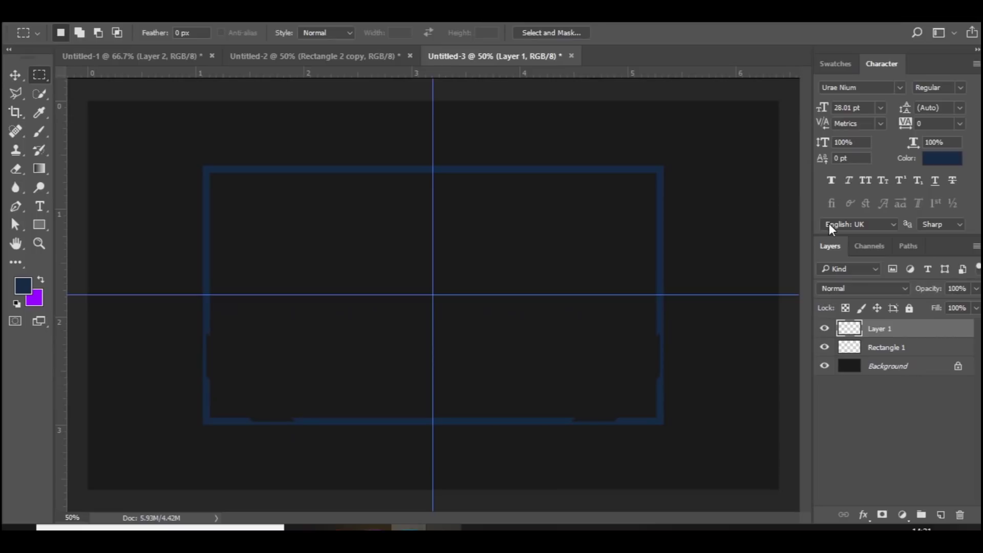
# - Merge the two frame pieces and delete the frame's top half
pyautogui.keyDown('shift'); pyautogui.click(883, 348); pyautogui.keyUp('shift')
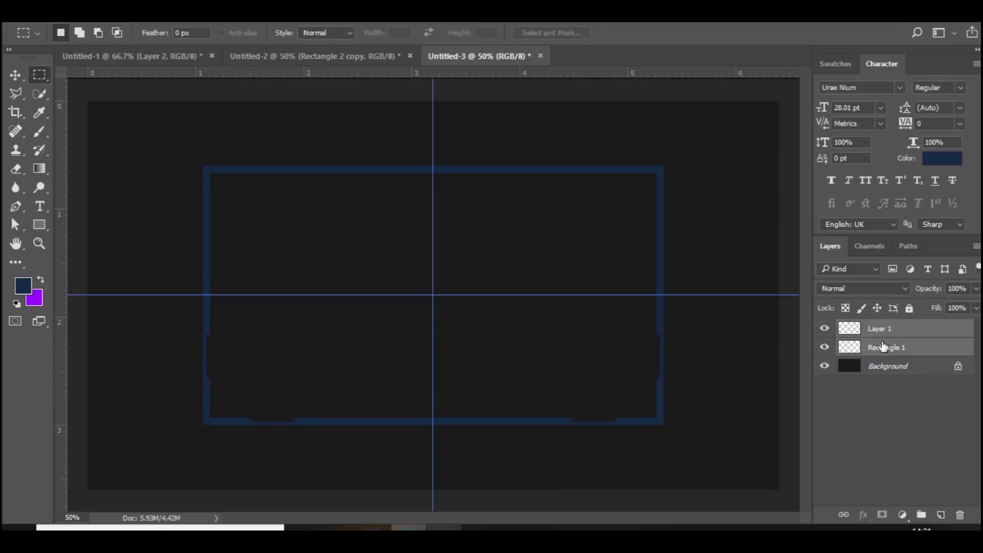
pyautogui.hotkey('ctrl', 'e')
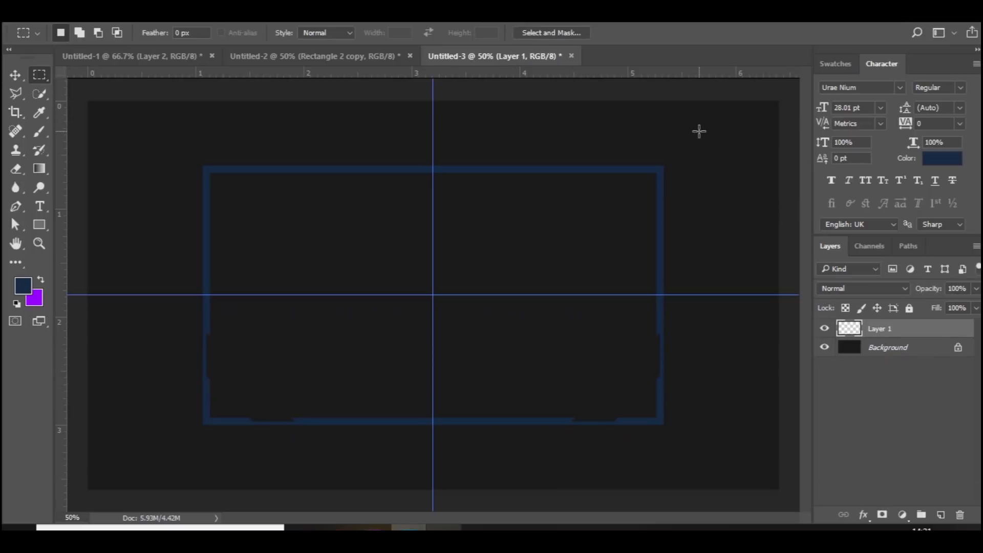
pyautogui.moveTo(700, 131); pyautogui.dragTo(200, 296)
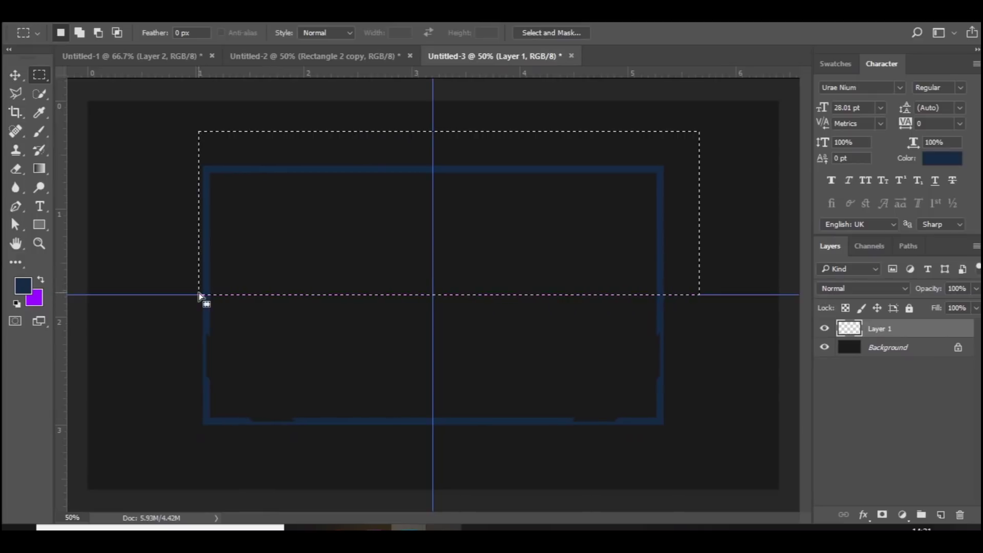
pyautogui.press('Delete')
pyautogui.hotkey('ctrl', 'd')
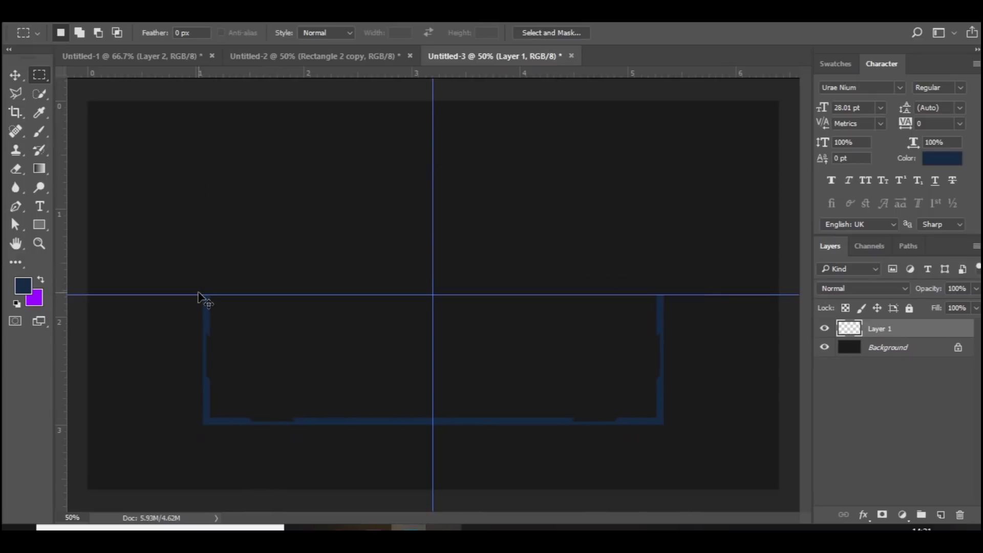
# - Duplicate the bottom half, flip it vertically into the top half, and hide the guides
pyautogui.hotkey('ctrl', 'j')
pyautogui.hotkey('ctrl', 't')
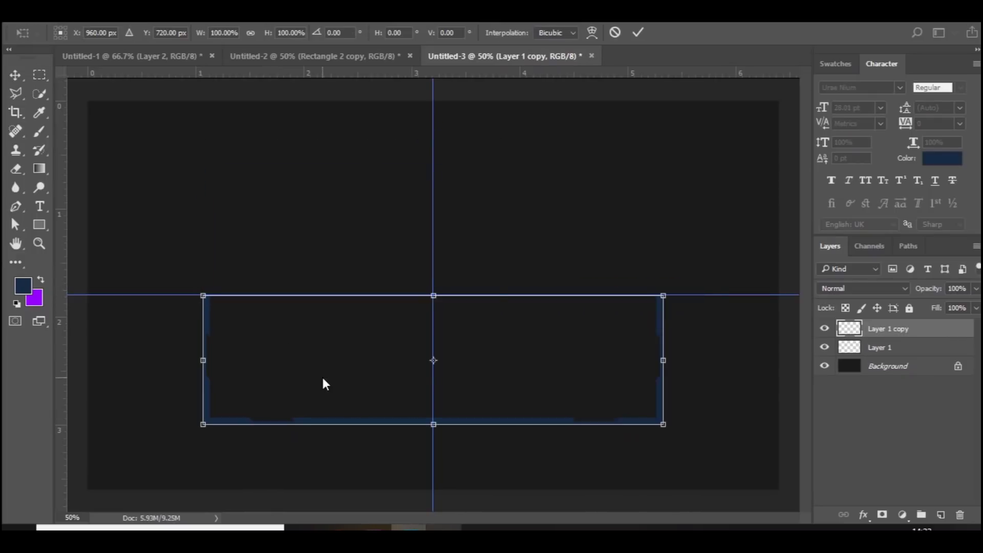
pyautogui.rightClick(322, 380)
pyautogui.click(351, 366)
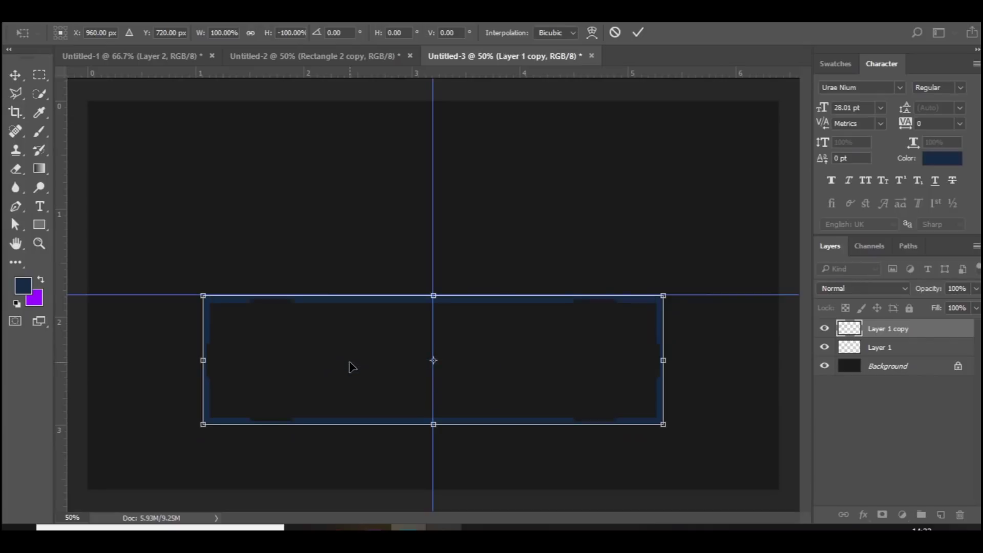
pyautogui.moveTo(352, 367); pyautogui.dragTo(356, 235)
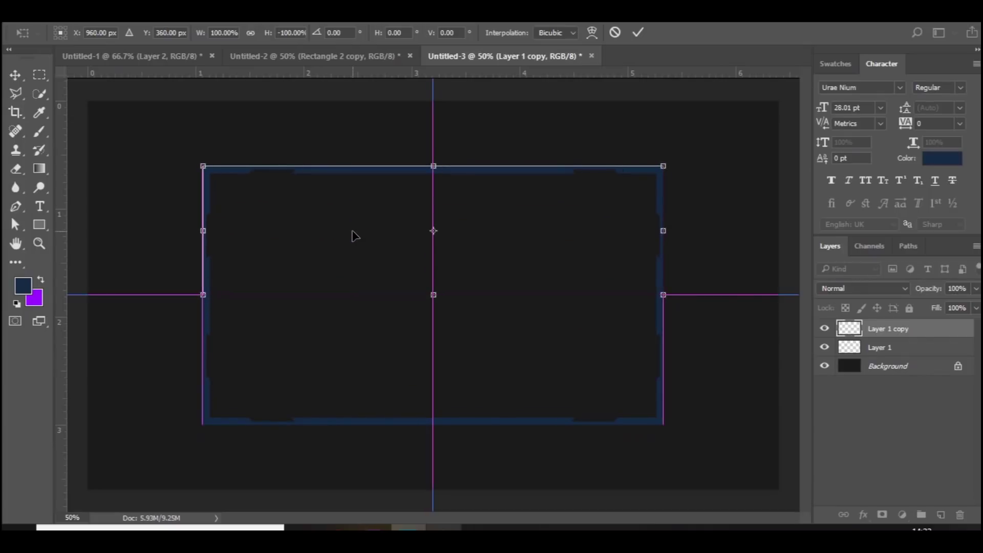
pyautogui.press('m')
pyautogui.press('Return')
pyautogui.hotkey('ctrl', ';')
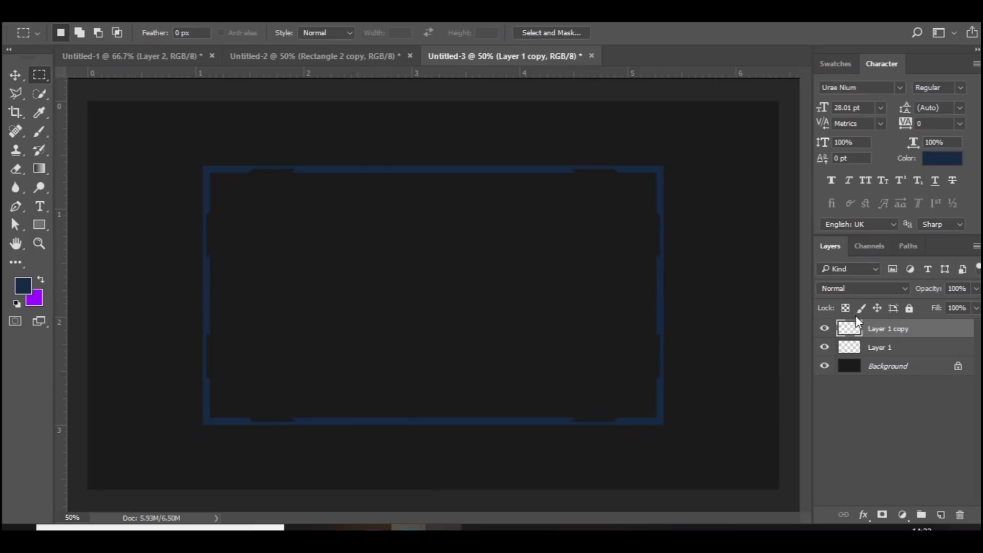
pyautogui.keyDown('shift'); pyautogui.click(890, 353); pyautogui.keyUp('shift')
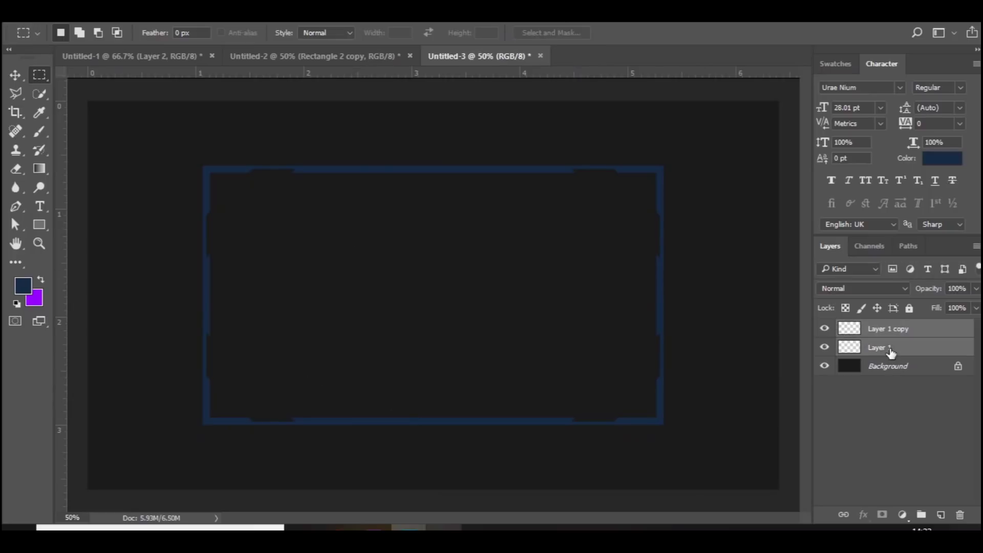
# - Merge the halves and add Bevel & Emboss plus an Overlay Inner Glow at 45% opacity
pyautogui.hotkey('ctrl', 'e')
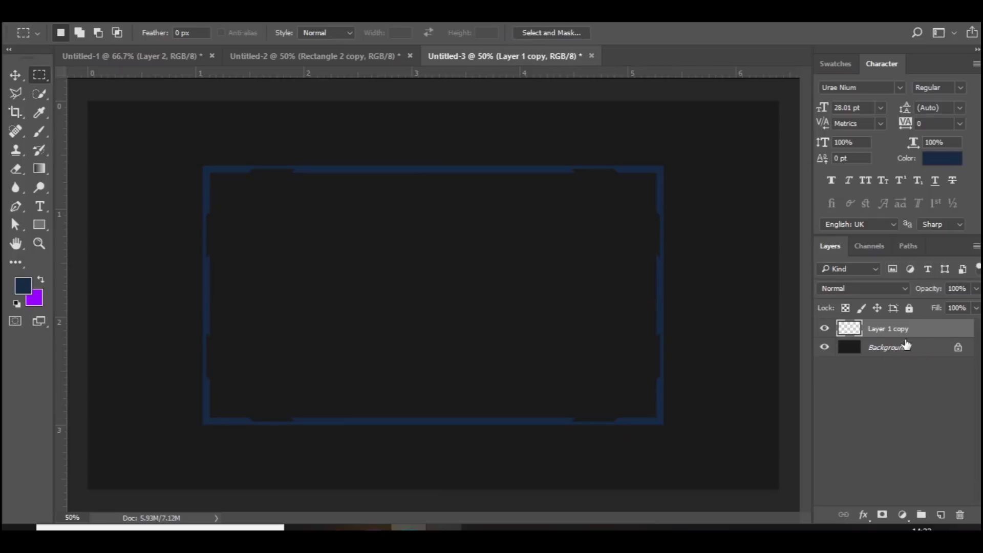
pyautogui.doubleClick(941, 330)
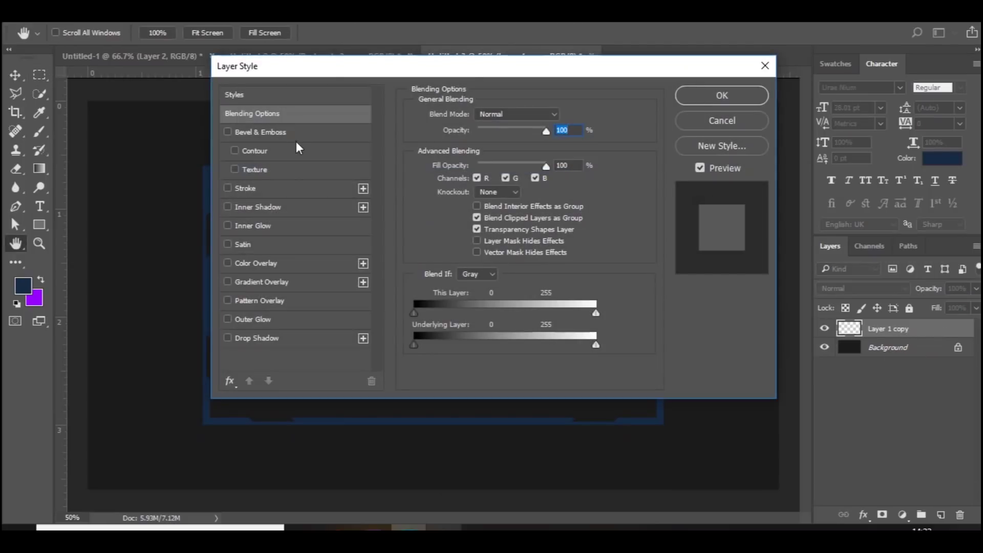
pyautogui.click(278, 131)
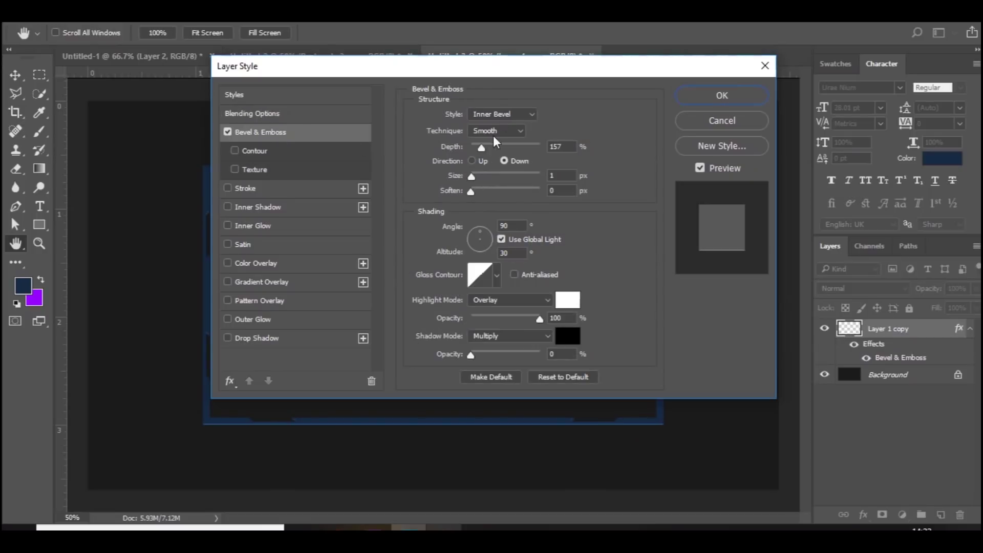
pyautogui.moveTo(441, 72); pyautogui.dragTo(431, 127)
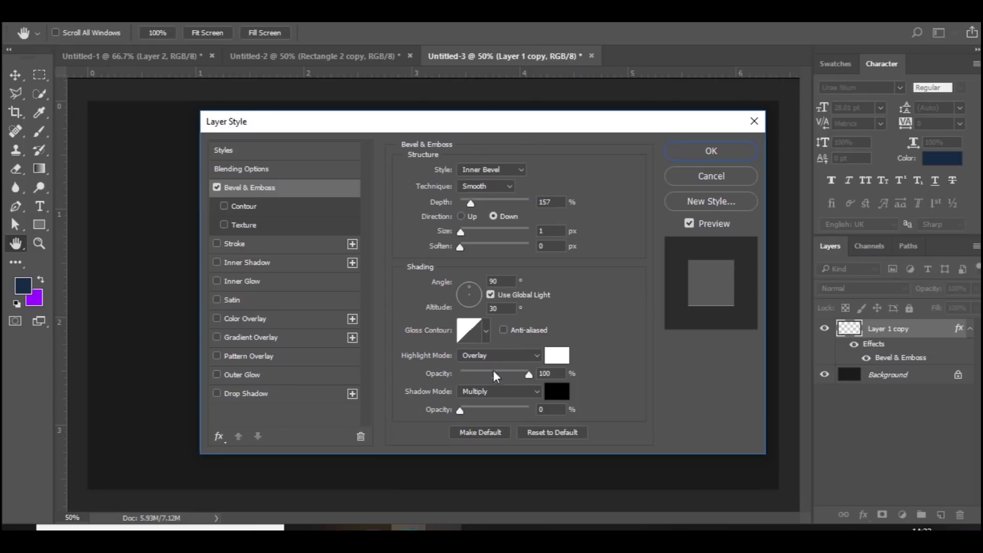
pyautogui.click(245, 281)
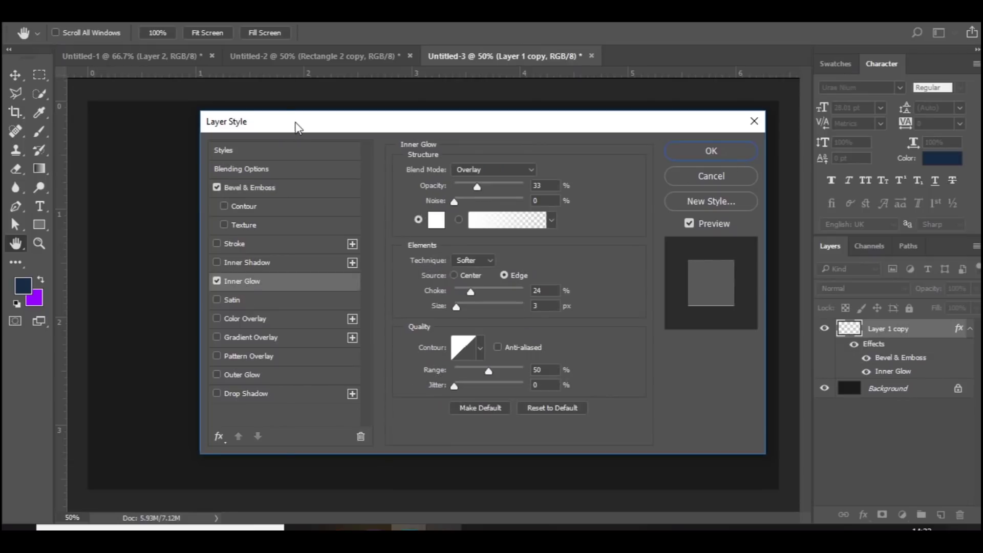
pyautogui.moveTo(296, 126); pyautogui.dragTo(530, 65)
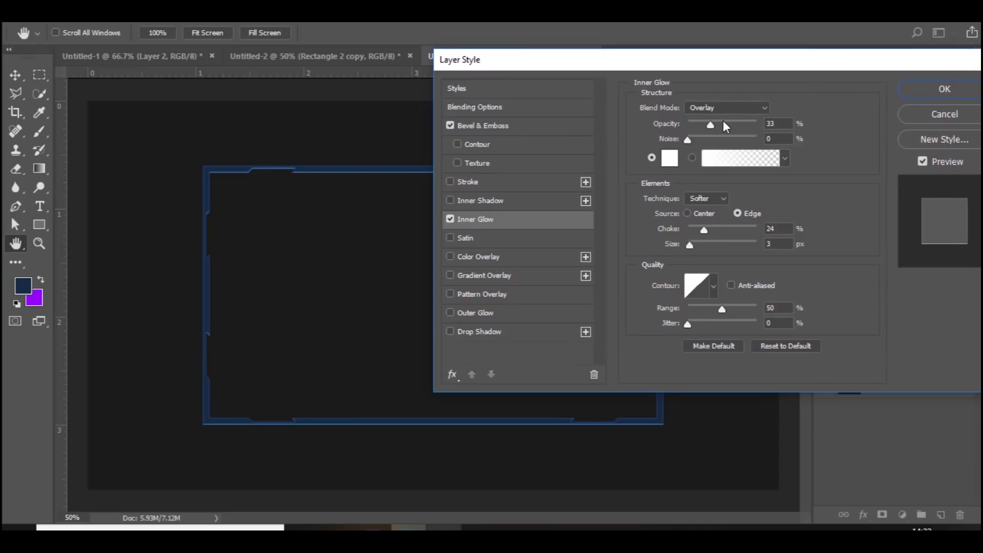
pyautogui.moveTo(722, 121)
pyautogui.mouseDown()
pyautogui.moveTo(702, 127)
pyautogui.moveTo(718, 126)
pyautogui.mouseUp()
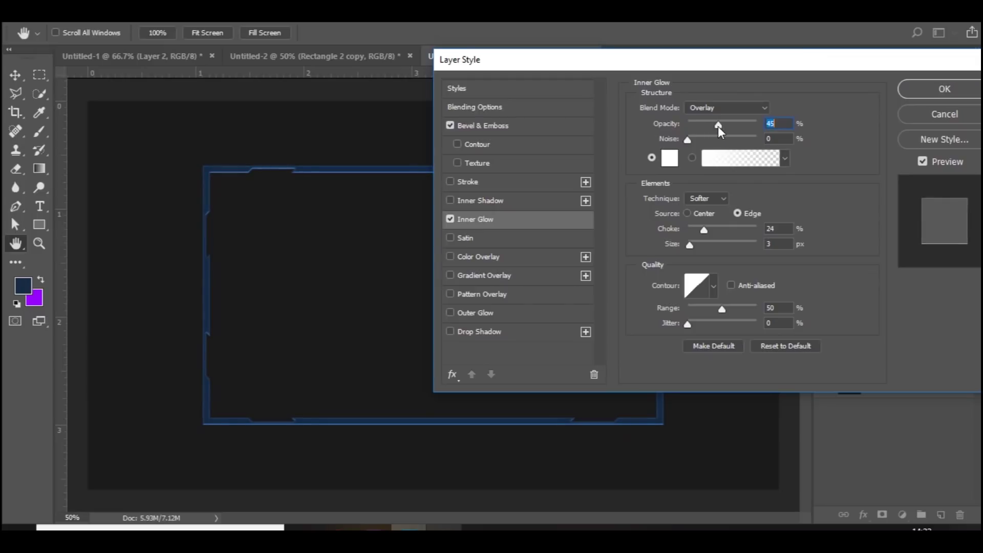
# - Apply the styles, rasterize them into the frame, and add a new layer clipped to it
pyautogui.press('Return')
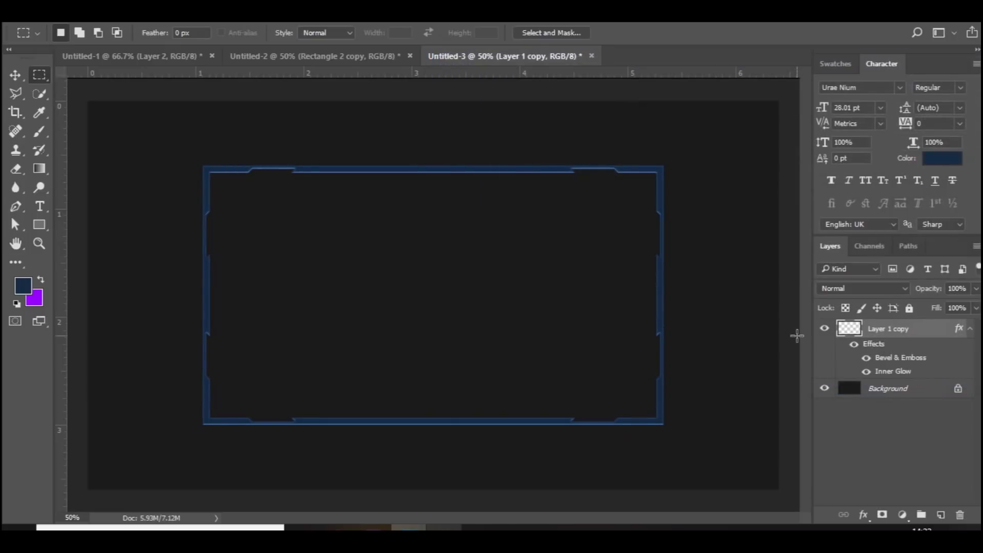
pyautogui.rightClick(905, 329)
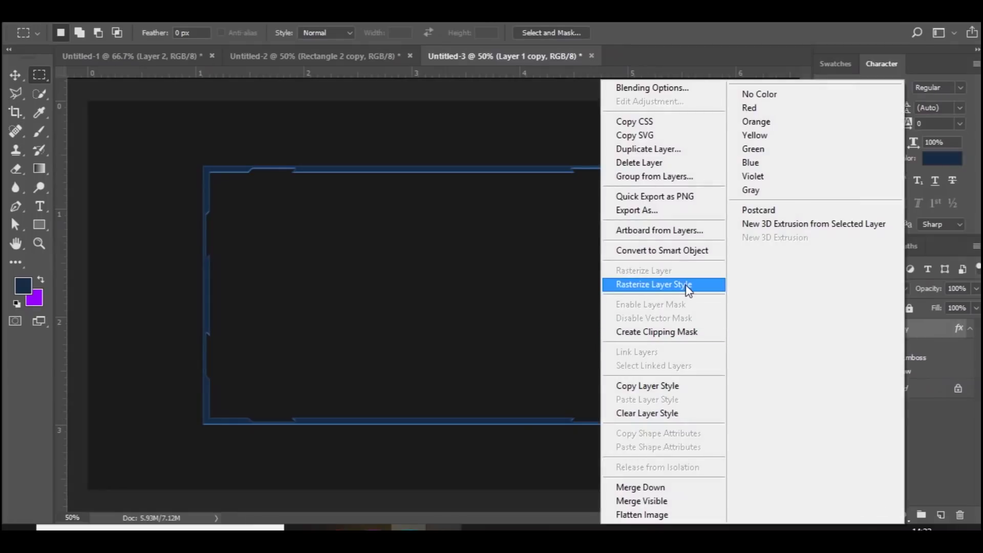
pyautogui.click(685, 285)
pyautogui.click(937, 513)
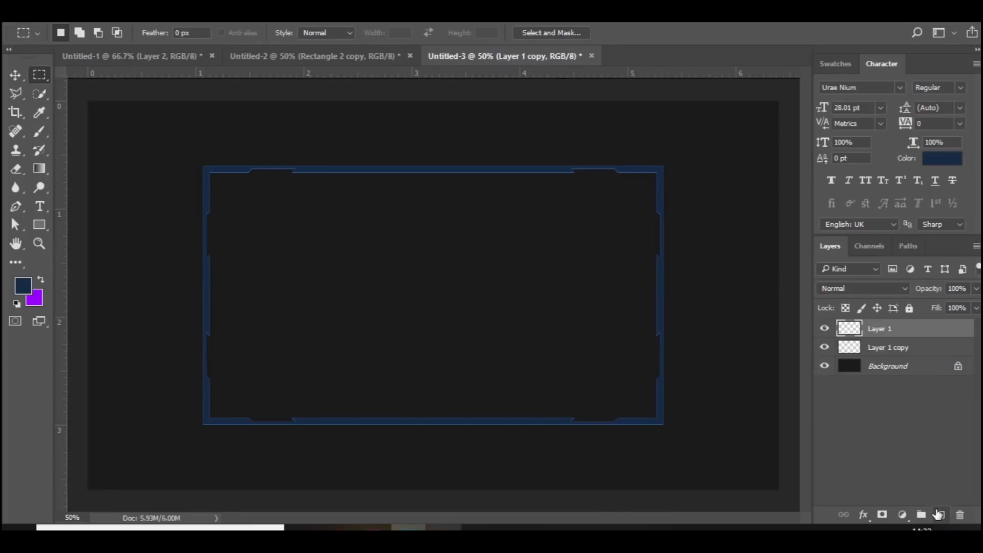
pyautogui.rightClick(914, 329)
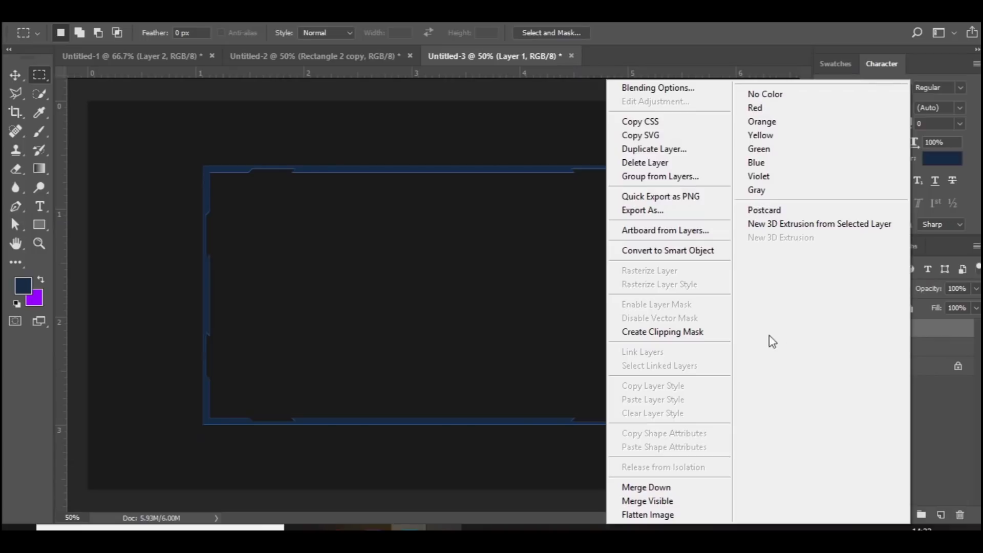
pyautogui.click(713, 331)
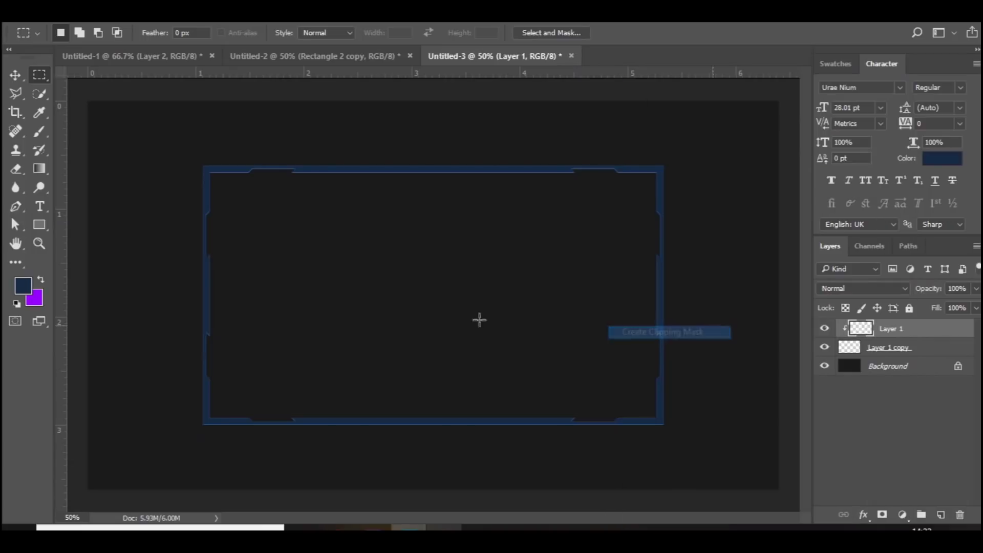
# - Paint white brush highlights along all four frame edges and set the layer to Overlay
pyautogui.click(38, 131)
pyautogui.click(24, 282)
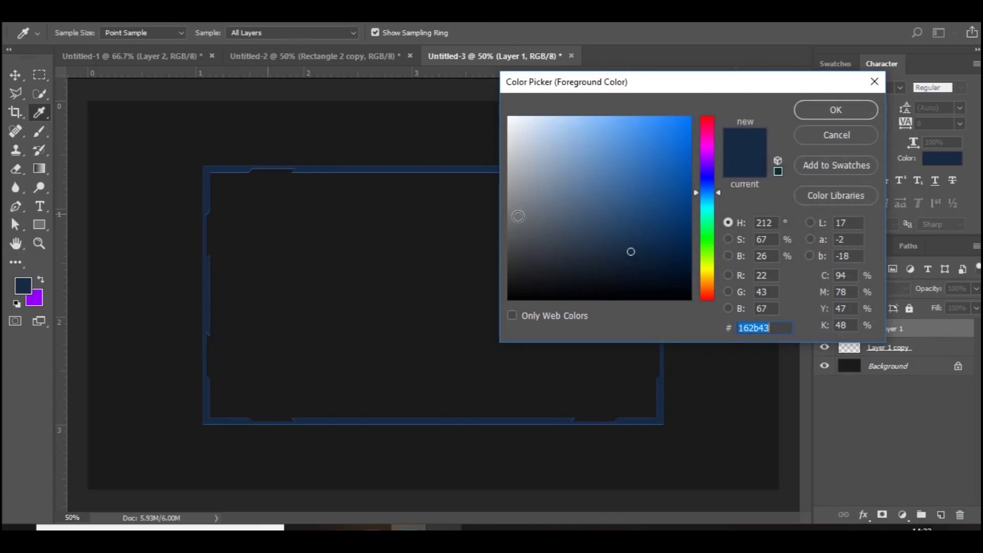
pyautogui.moveTo(563, 210)
pyautogui.mouseDown()
pyautogui.moveTo(486, 117)
pyautogui.moveTo(465, 133)
pyautogui.mouseUp()
pyautogui.press('Return')
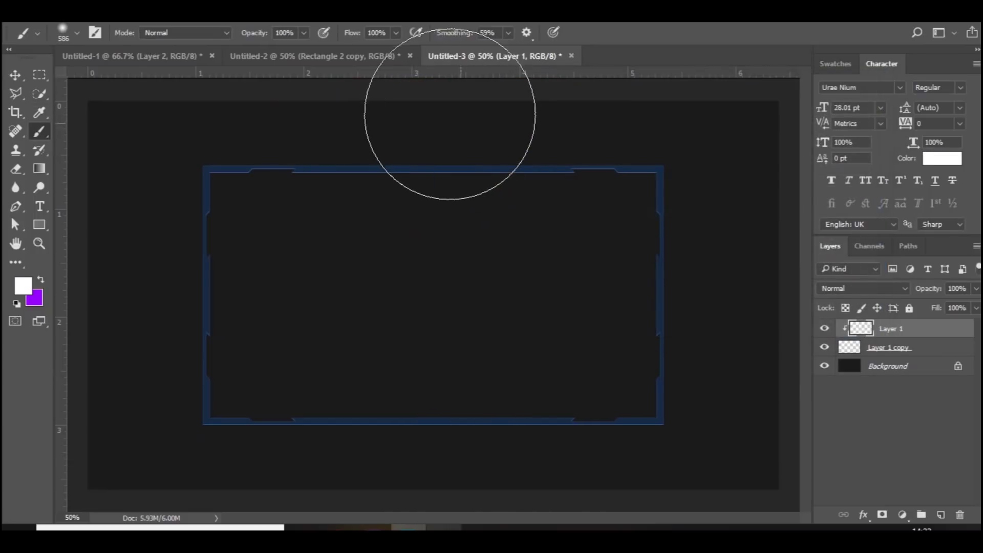
pyautogui.click(447, 106)
pyautogui.hotkey('ctrl', 'z')
pyautogui.click(426, 117)
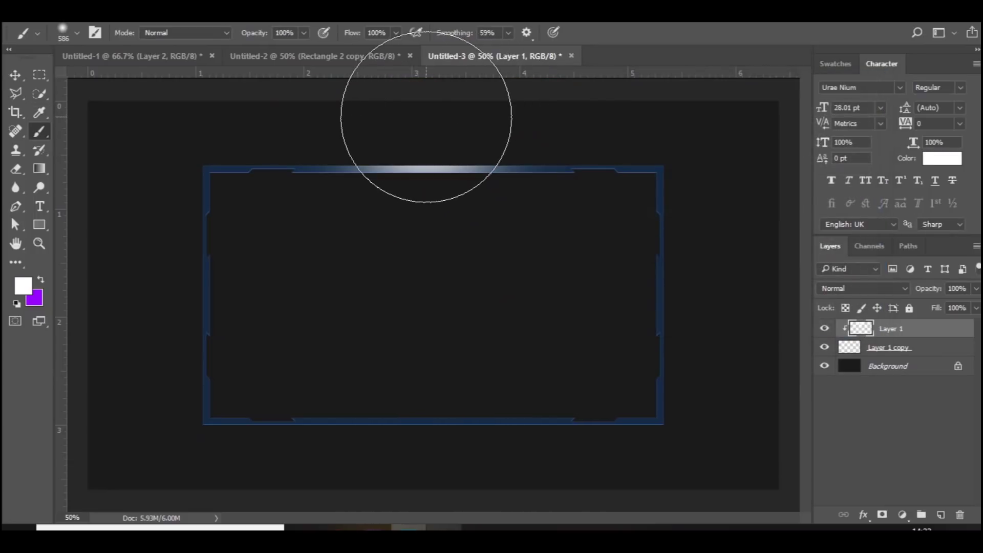
pyautogui.click(139, 286)
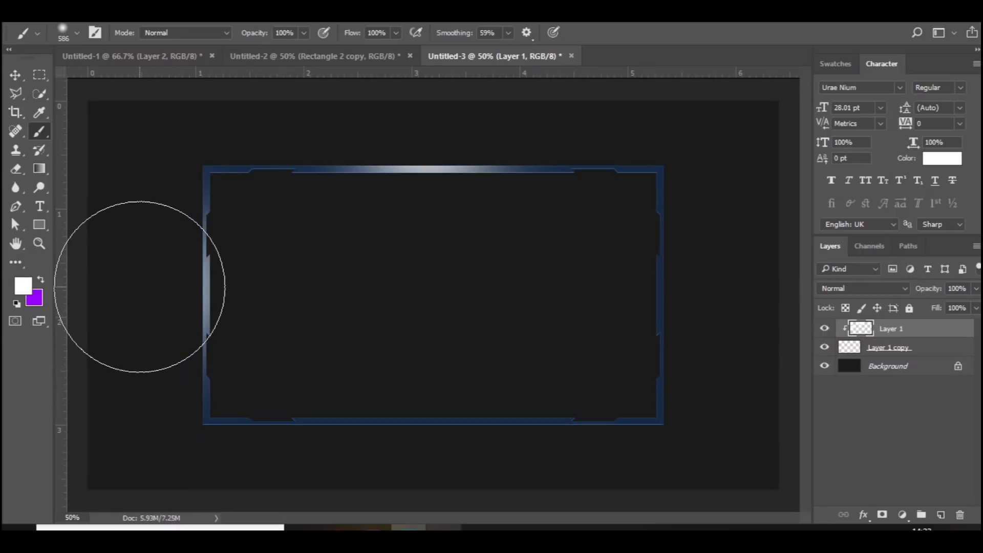
pyautogui.click(140, 286)
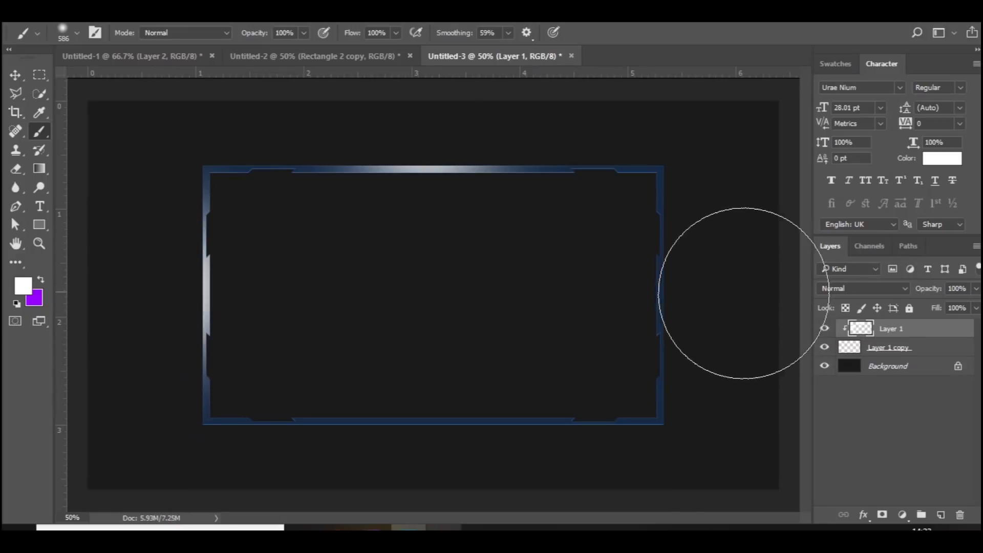
pyautogui.click(726, 294)
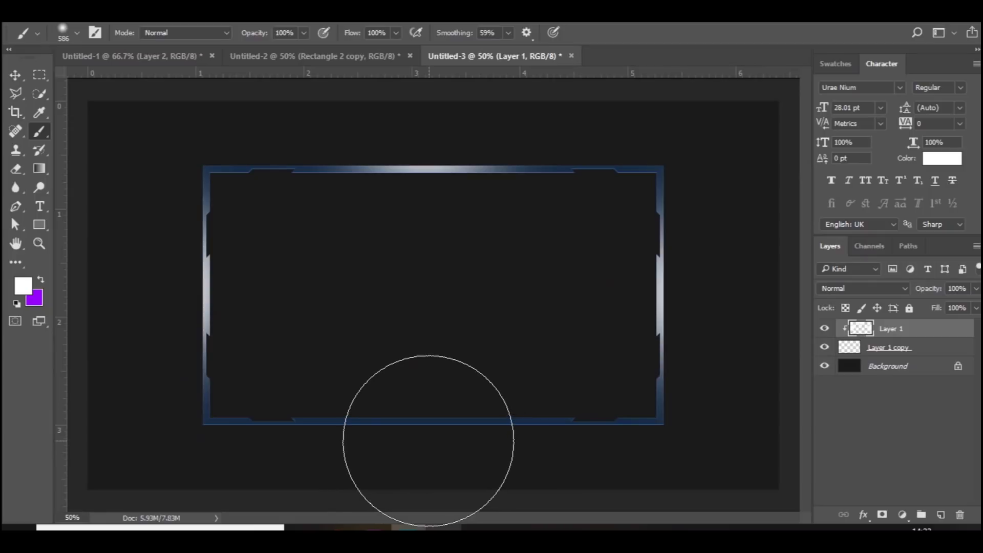
pyautogui.click(429, 431)
pyautogui.click(898, 288)
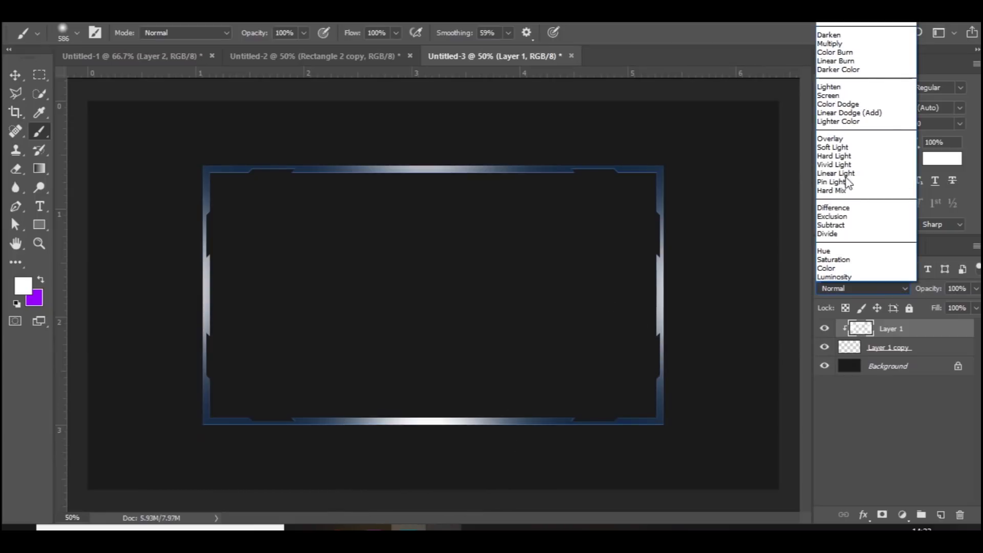
pyautogui.click(850, 139)
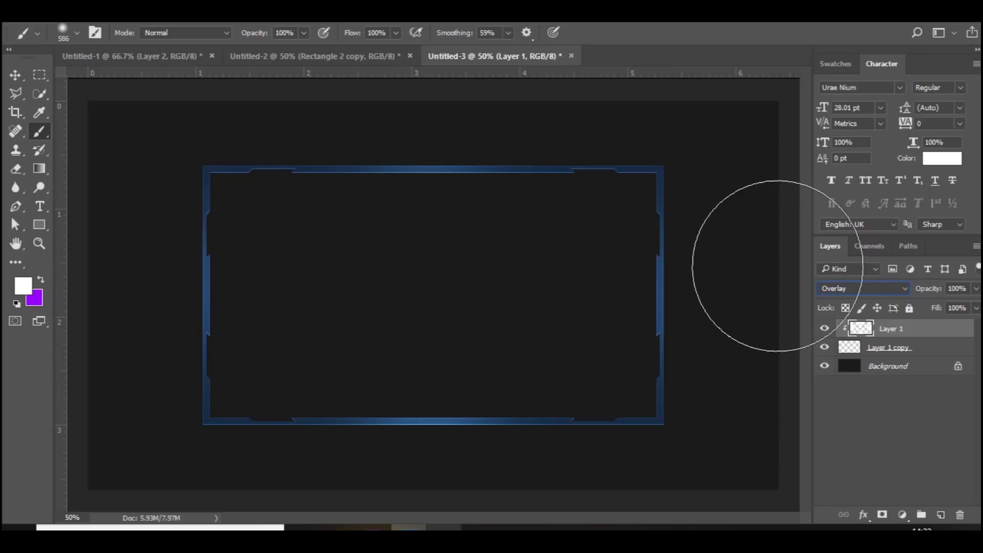
# - Add a clipped layer and paint black over the frame's four corners
pyautogui.click(941, 514)
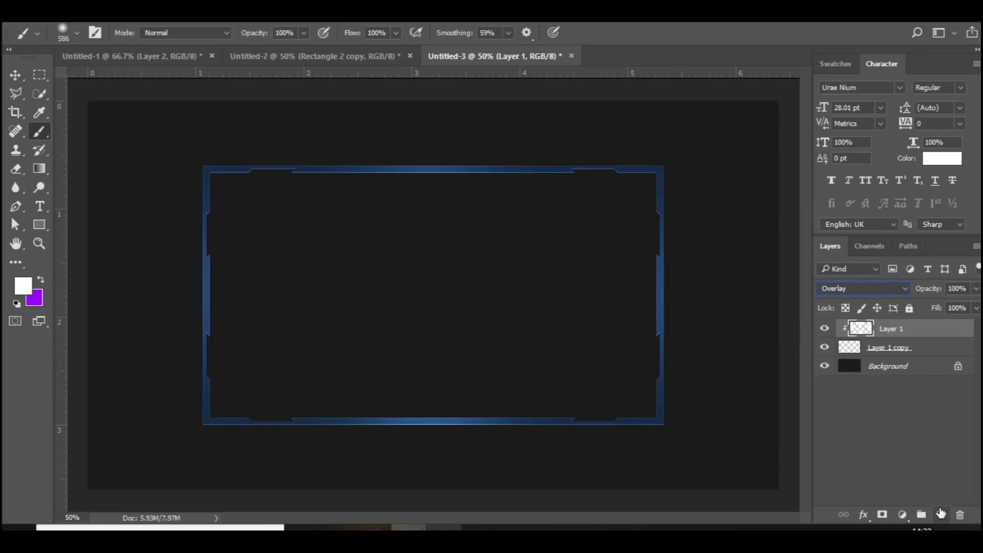
pyautogui.rightClick(920, 330)
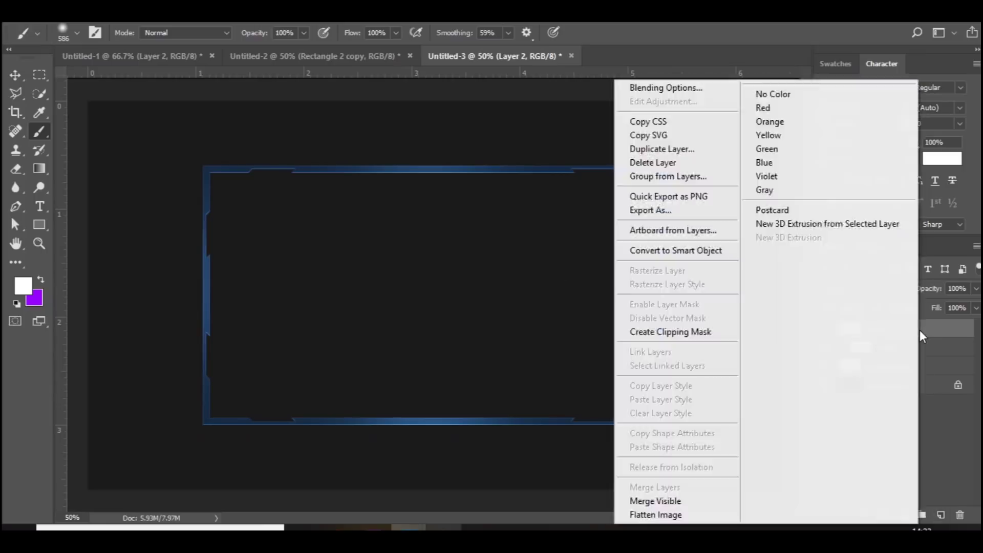
pyautogui.click(686, 332)
pyautogui.click(26, 286)
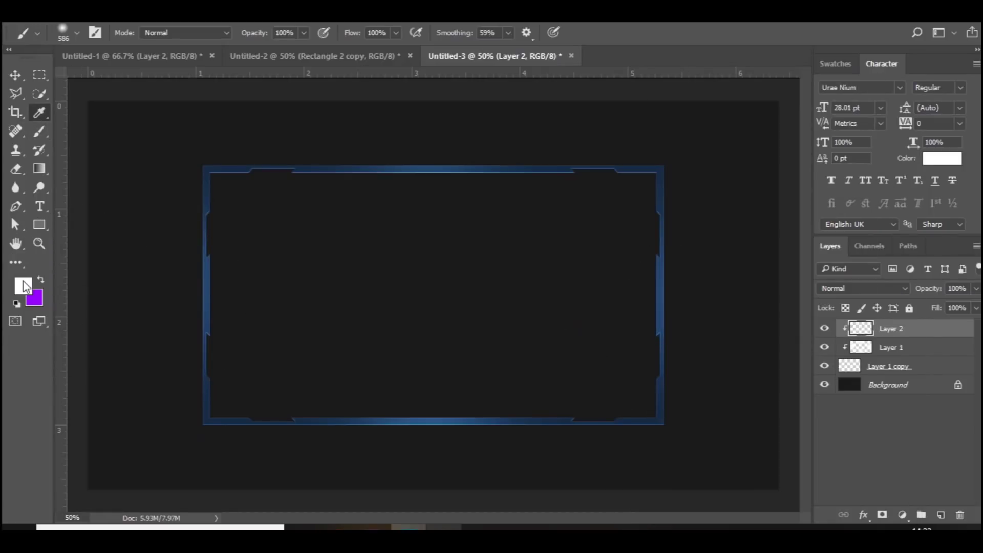
pyautogui.moveTo(551, 263); pyautogui.dragTo(448, 348)
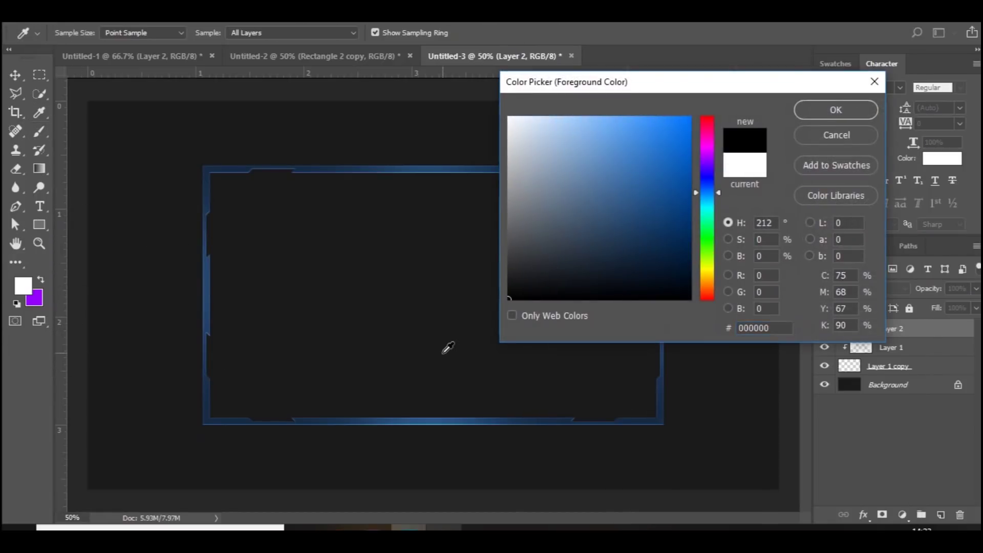
pyautogui.press('Return')
pyautogui.press('b')
pyautogui.click(220, 411)
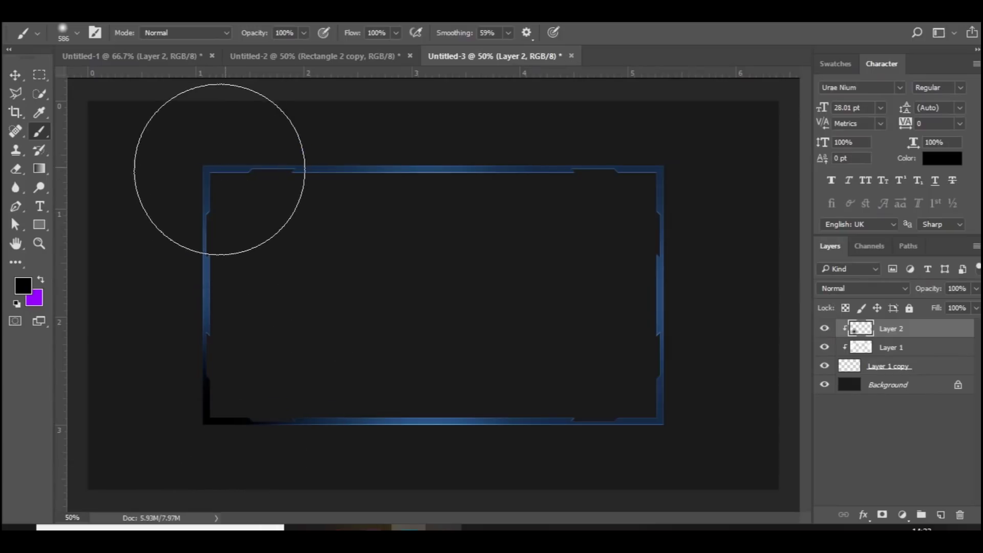
pyautogui.click(204, 175)
pyautogui.click(647, 165)
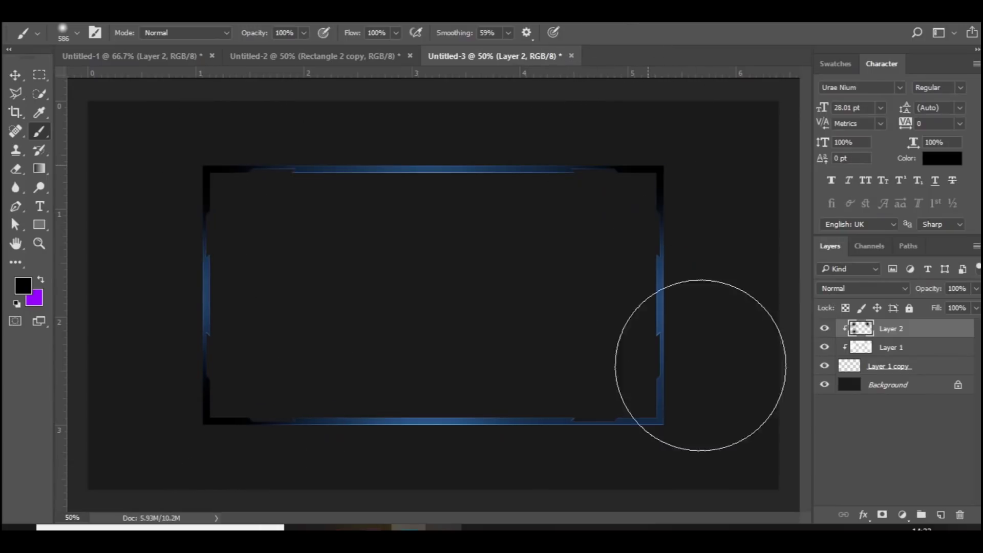
pyautogui.click(656, 423)
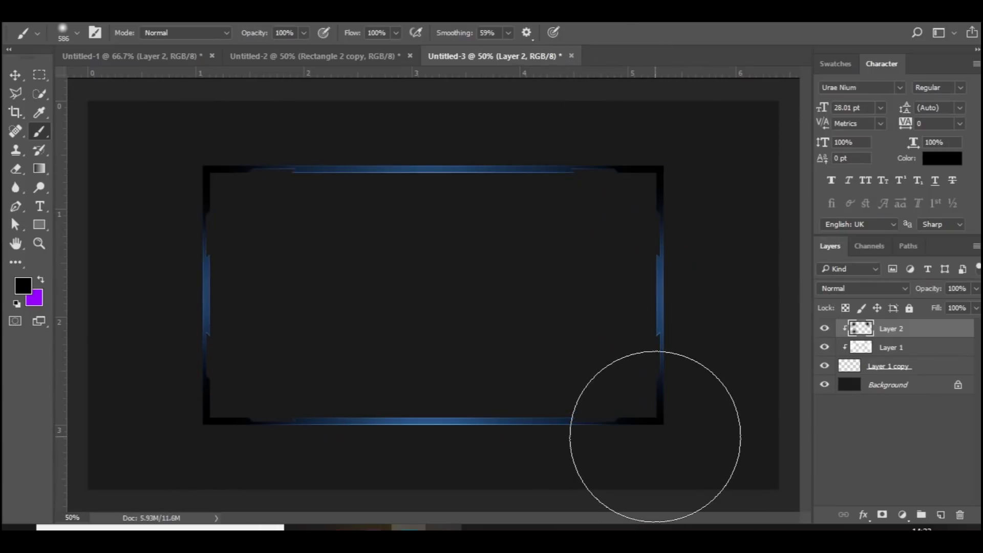
# - Set the corner shading layer to Soft Light at 58% opacity
pyautogui.click(832, 290)
pyautogui.click(870, 143)
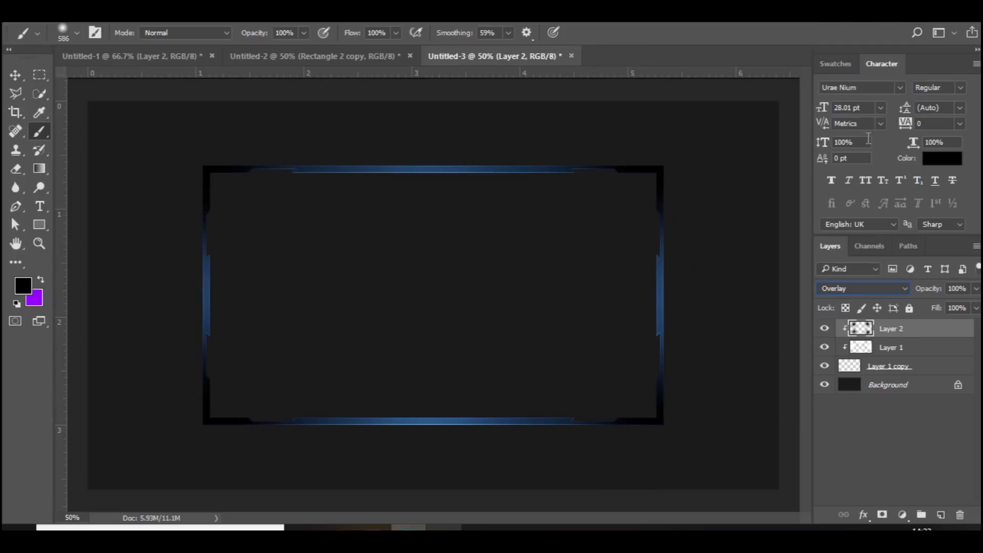
pyautogui.press('Down')
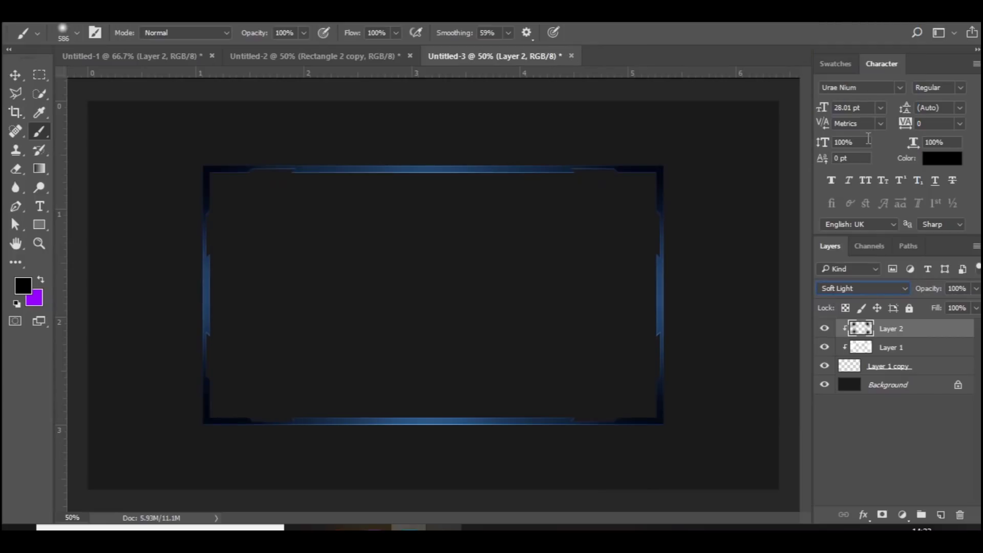
pyautogui.click(974, 289)
pyautogui.click(949, 308)
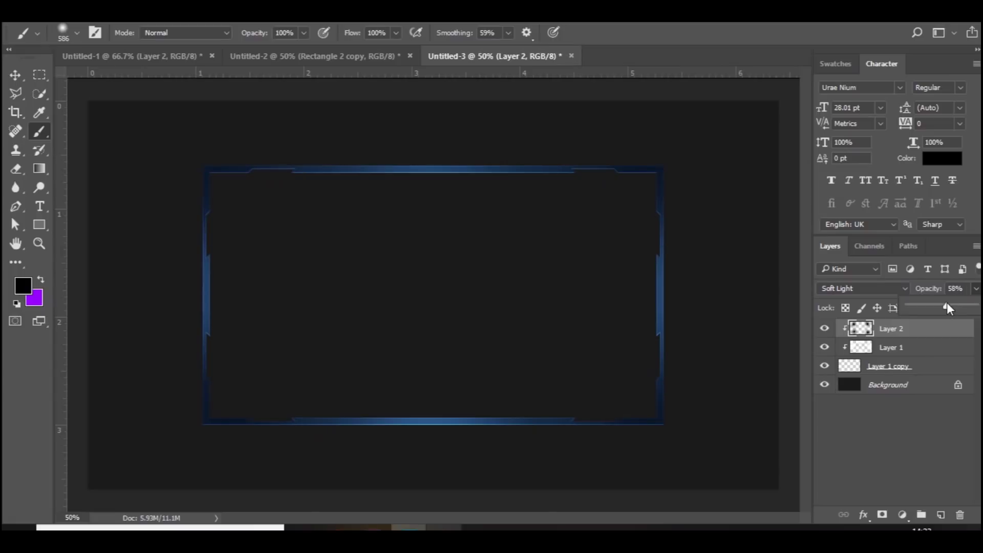
# - Merge the frame, glow and shading layers into one layer
pyautogui.click(15, 75)
pyautogui.keyDown('shift'); pyautogui.click(901, 368); pyautogui.keyUp('shift')
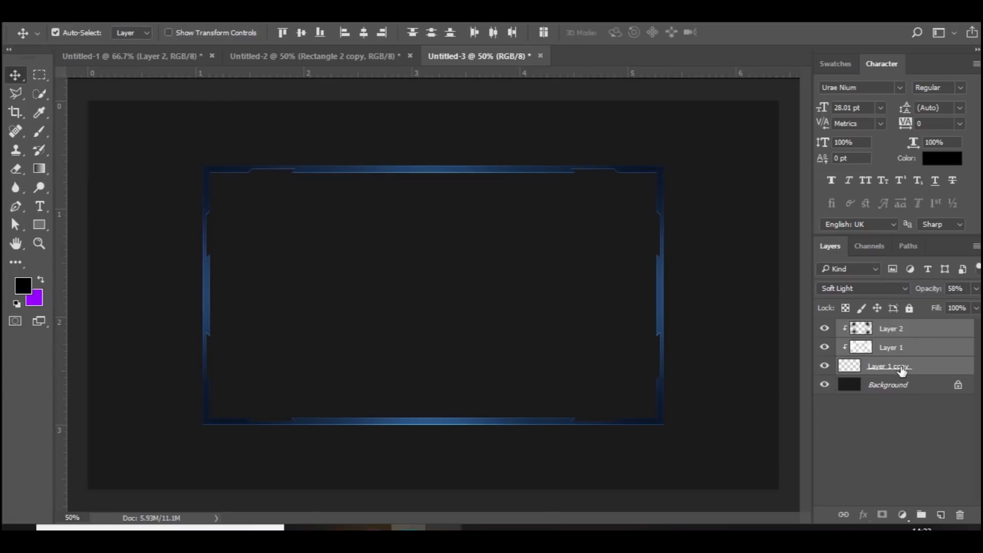
pyautogui.hotkey('ctrl', 'e')
pyautogui.click(56, 32)
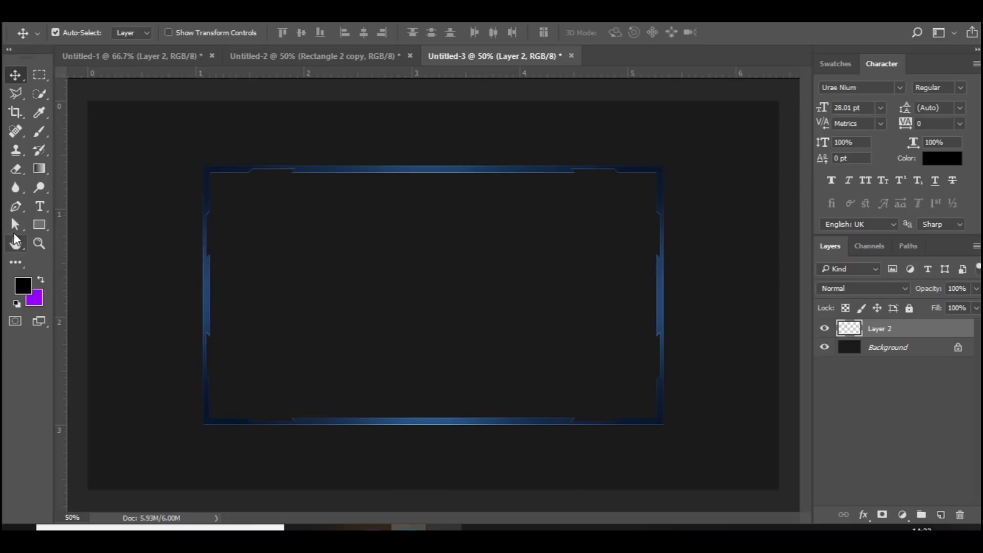
# - Set the foreground to cyan #00baff and draw an 8×220 px vertical bar inside the frame's left side
pyautogui.click(34, 224)
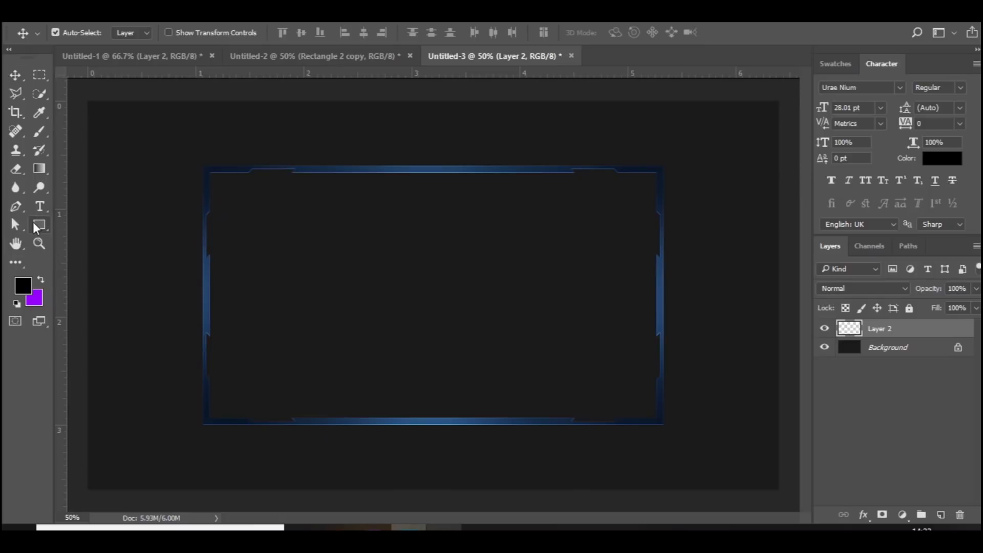
pyautogui.click(26, 284)
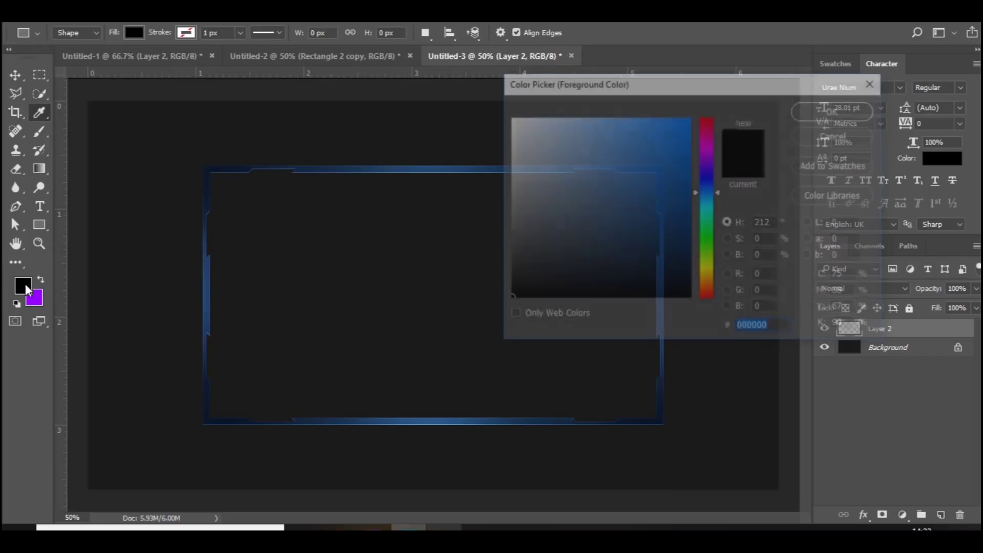
pyautogui.click(714, 200)
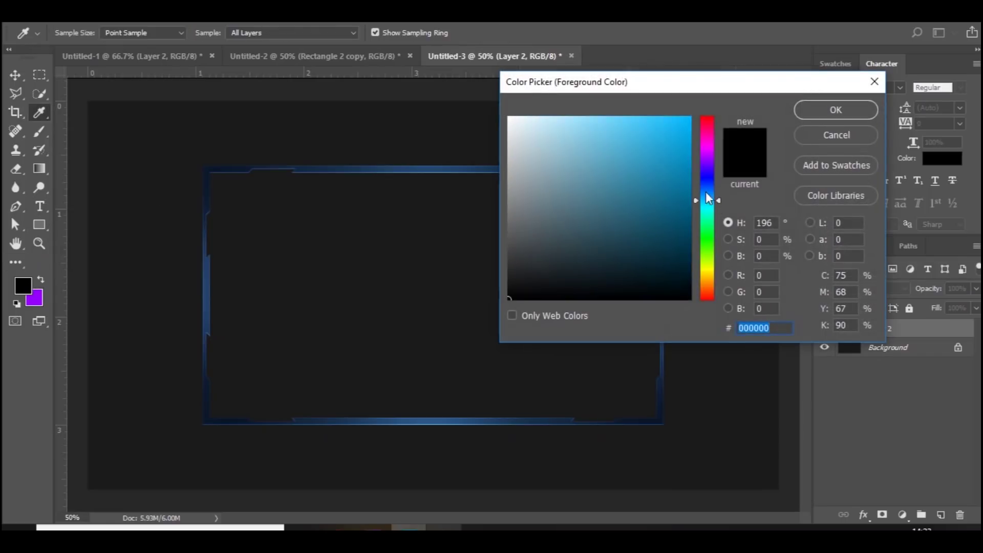
pyautogui.moveTo(680, 139); pyautogui.dragTo(706, 99)
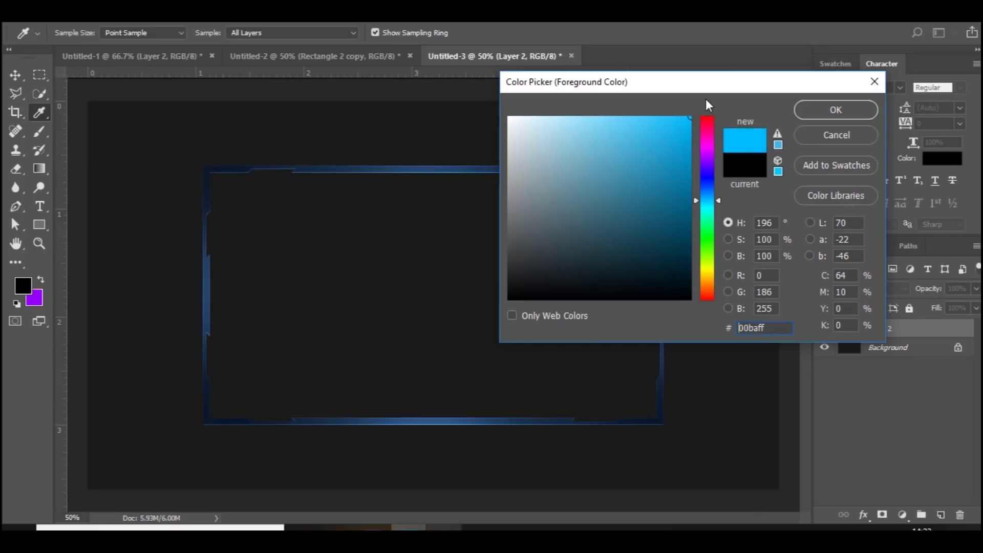
pyautogui.press('Return')
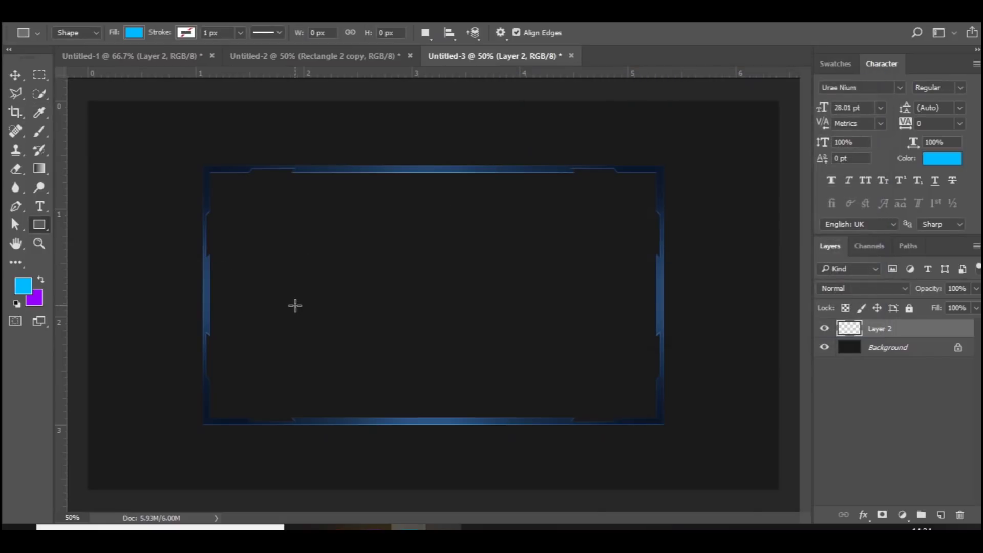
pyautogui.moveTo(295, 306); pyautogui.dragTo(297, 226)
pyautogui.click(794, 92)
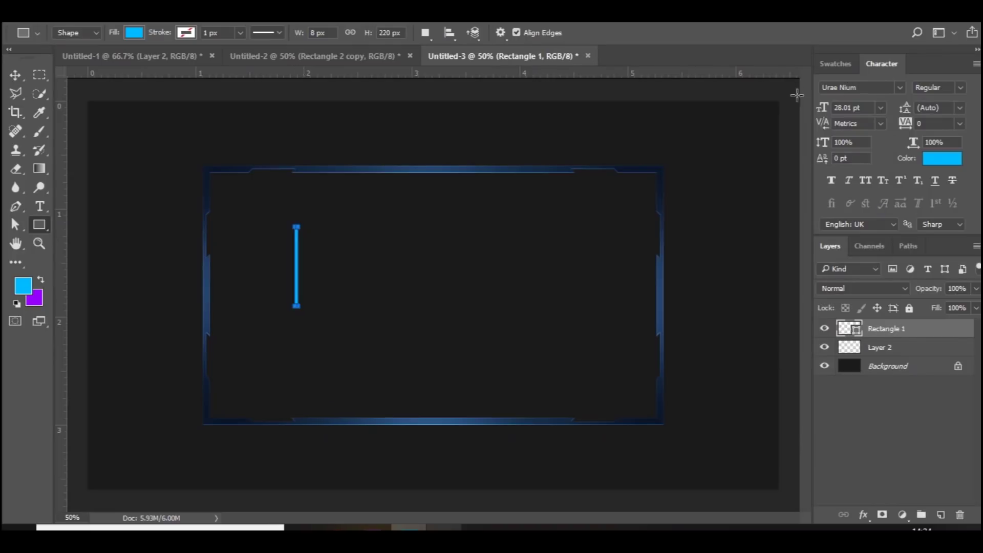
pyautogui.rightClick(895, 323)
# - Rasterize the cyan bar layer and move it beneath Layer 2
pyautogui.click(615, 270)
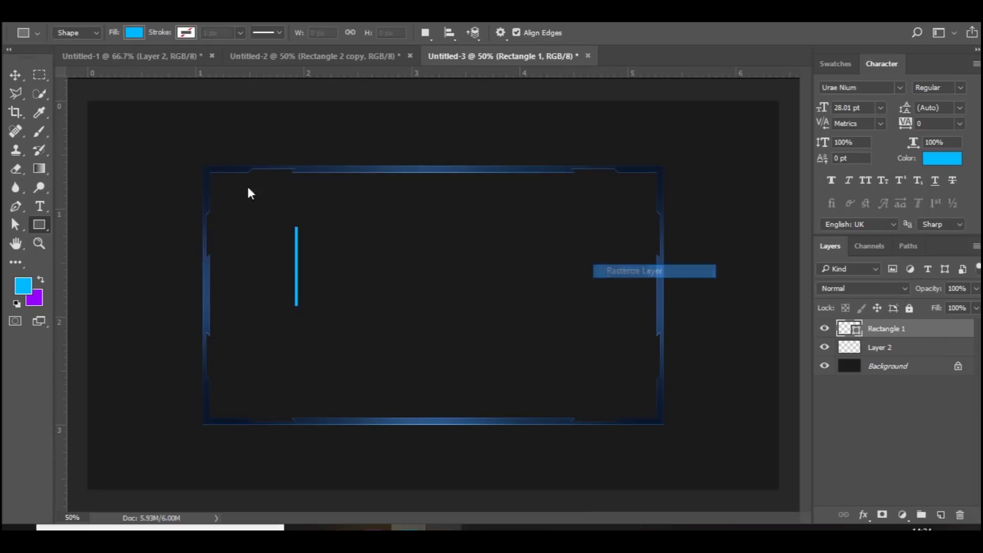
pyautogui.click(15, 74)
pyautogui.moveTo(905, 332); pyautogui.dragTo(896, 356)
# - Place the cyan bar on the frame's left edge and shorten it to about 82% height
pyautogui.hotkey('ctrl', '+')
pyautogui.hotkey('ctrl', '+')
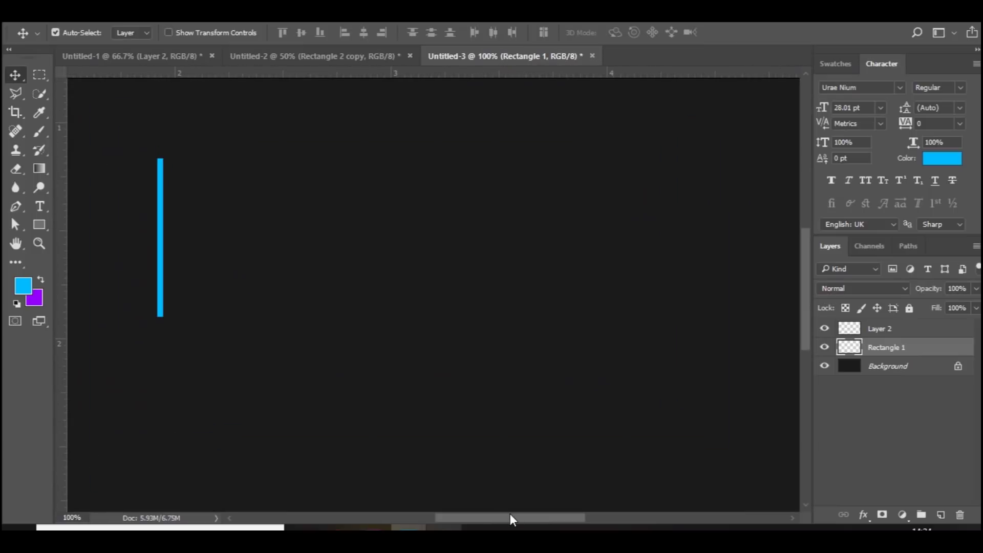
pyautogui.moveTo(507, 516); pyautogui.dragTo(416, 516)
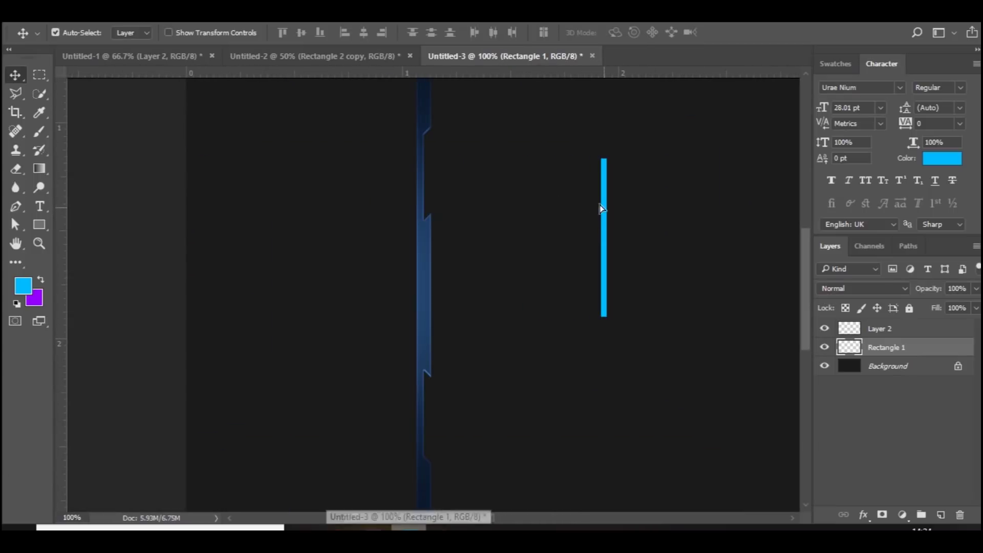
pyautogui.moveTo(602, 215); pyautogui.dragTo(426, 159)
pyautogui.press('ctrl')
pyautogui.hotkey('ctrl', 't')
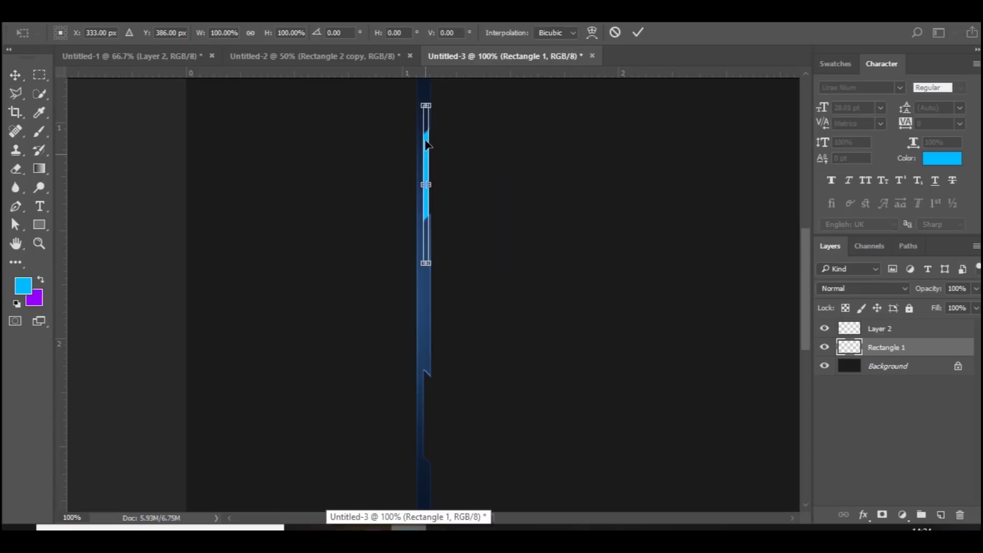
pyautogui.moveTo(425, 106); pyautogui.dragTo(425, 124)
pyautogui.press('Return')
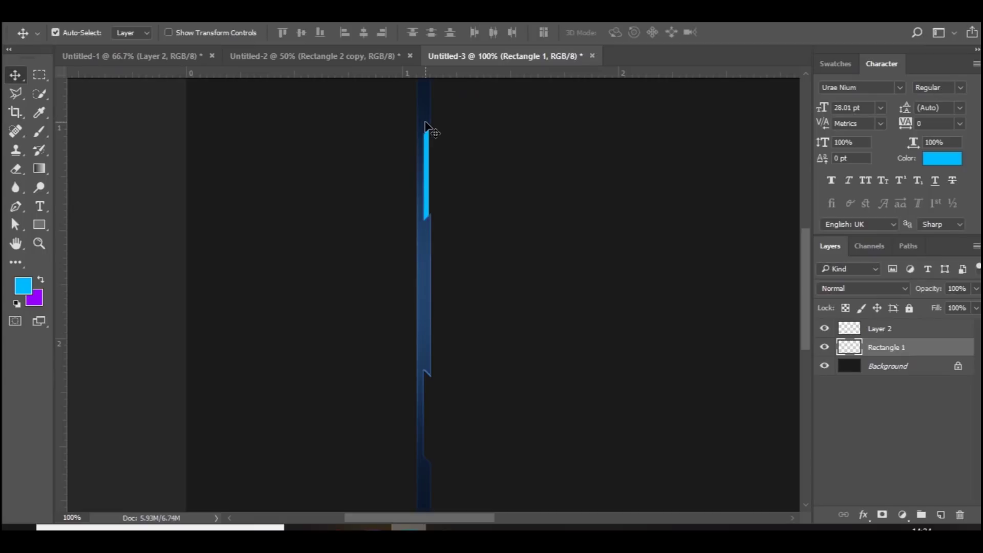
# - Open the cyan bar's layer style and enable Inner Glow
pyautogui.doubleClick(920, 352)
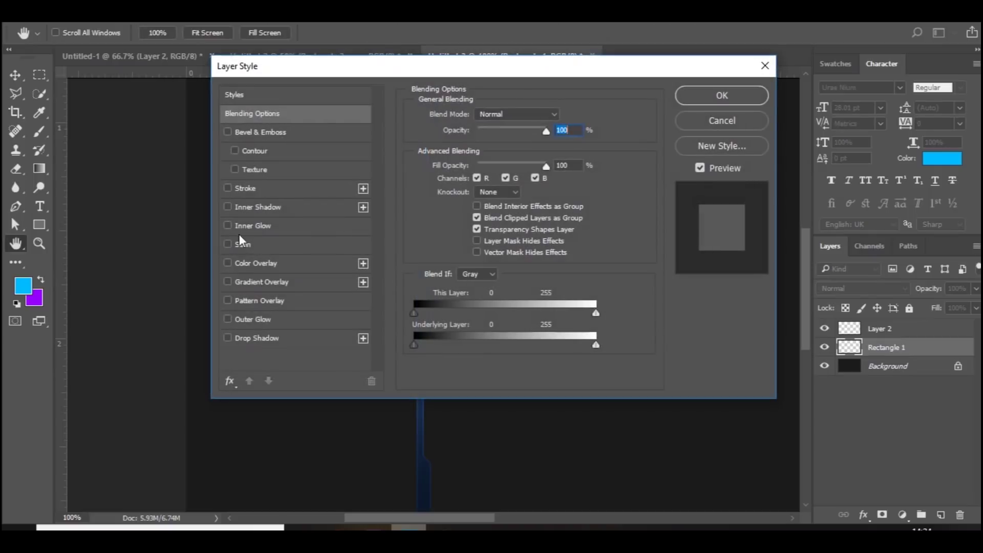
pyautogui.click(241, 226)
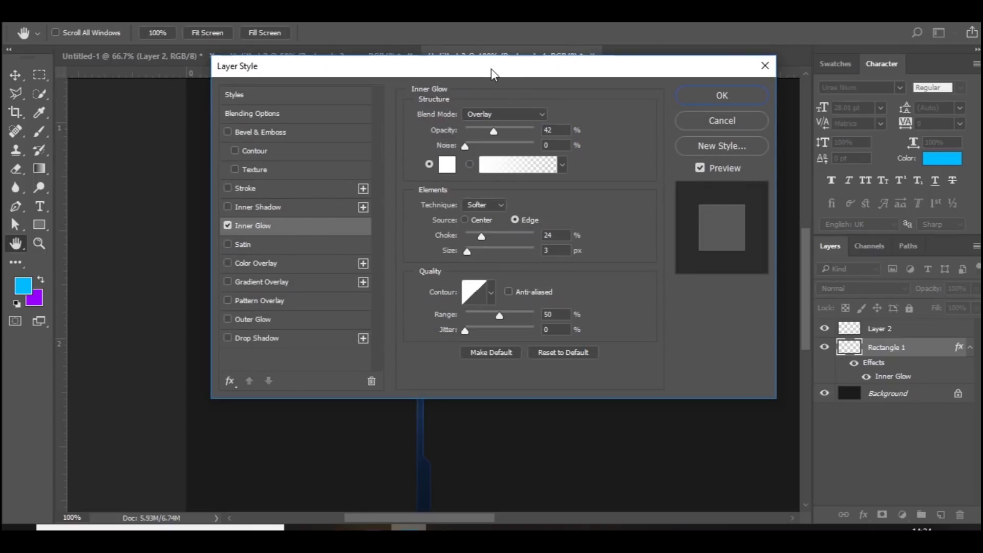
pyautogui.moveTo(491, 69); pyautogui.dragTo(794, 62)
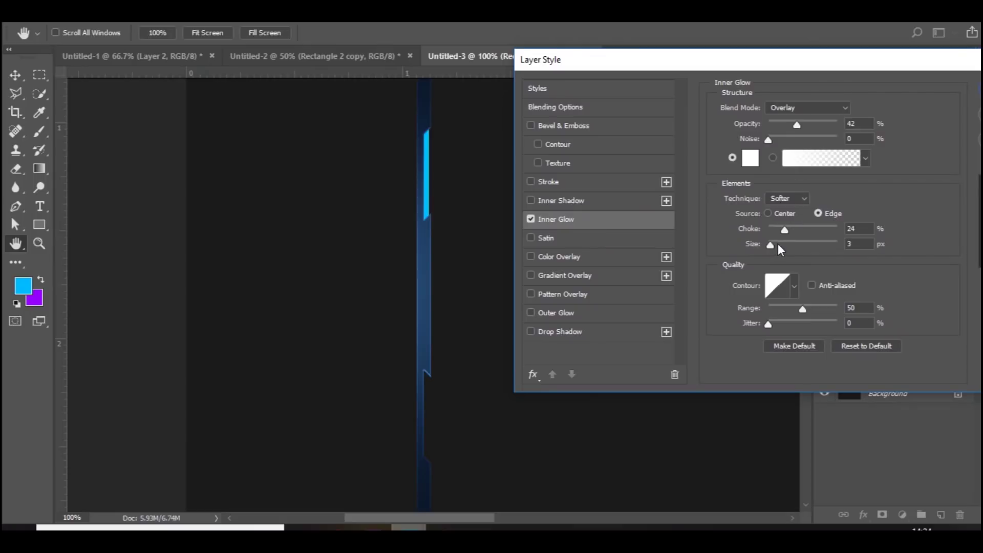
# - Add an Outer Glow: Screen blend, 77% opacity, 6% spread, 9 px size
pyautogui.click(557, 312)
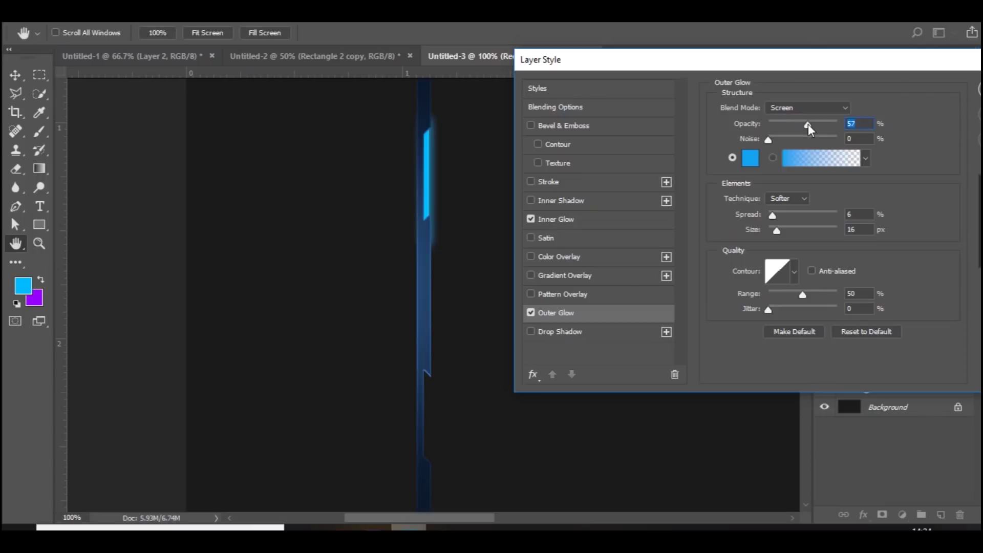
pyautogui.moveTo(808, 124); pyautogui.dragTo(820, 122)
pyautogui.click(803, 108)
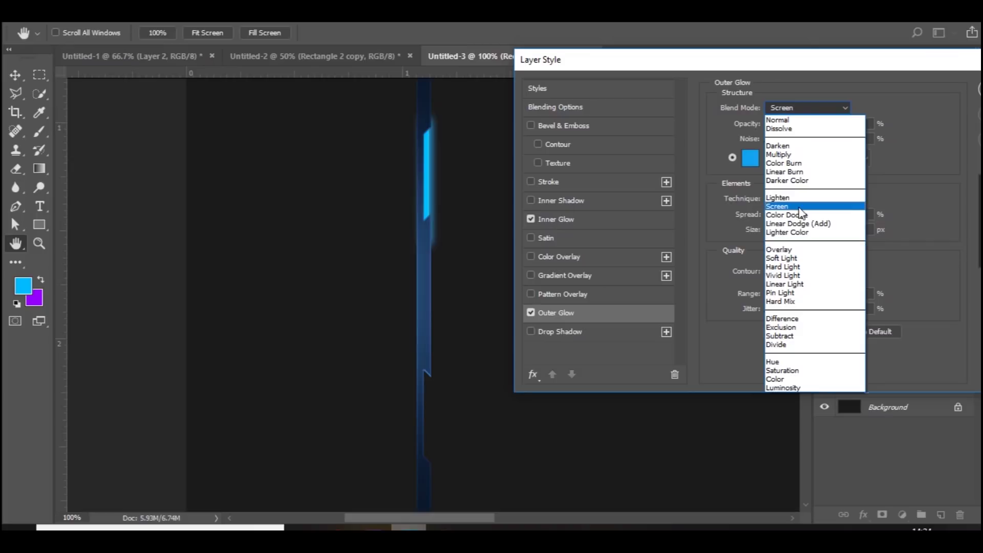
pyautogui.click(802, 198)
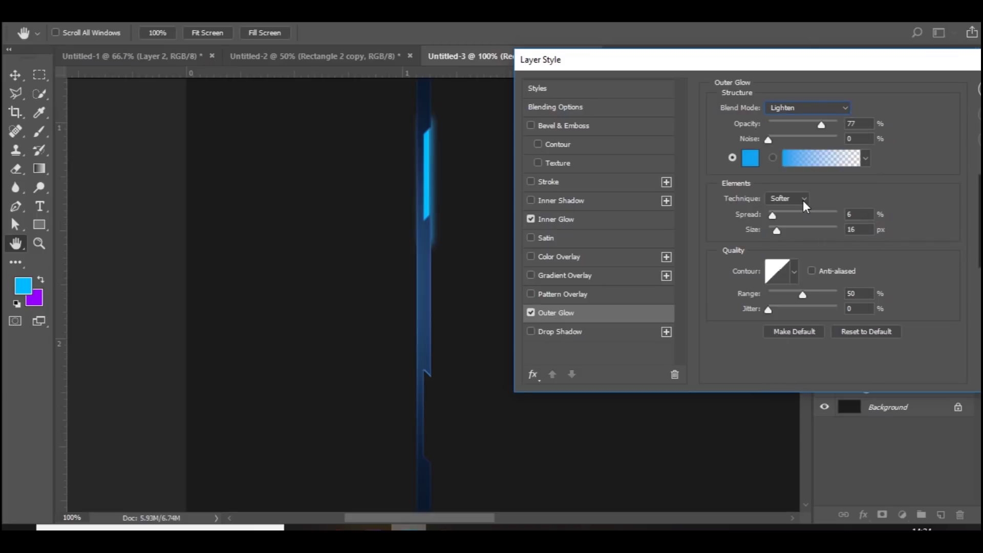
pyautogui.press('Down')
pyautogui.moveTo(776, 227); pyautogui.dragTo(775, 226)
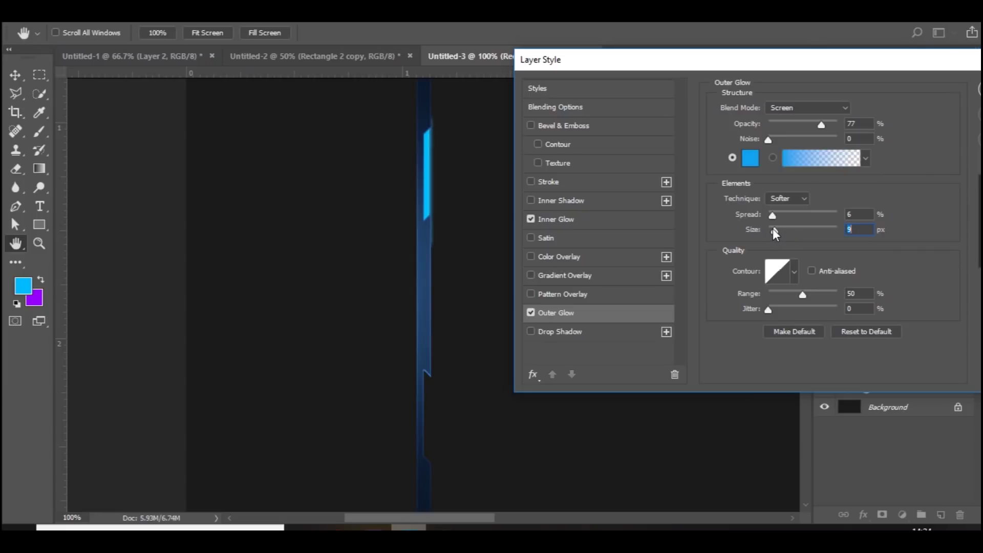
pyautogui.press('Return')
pyautogui.hotkey('ctrl', '-')
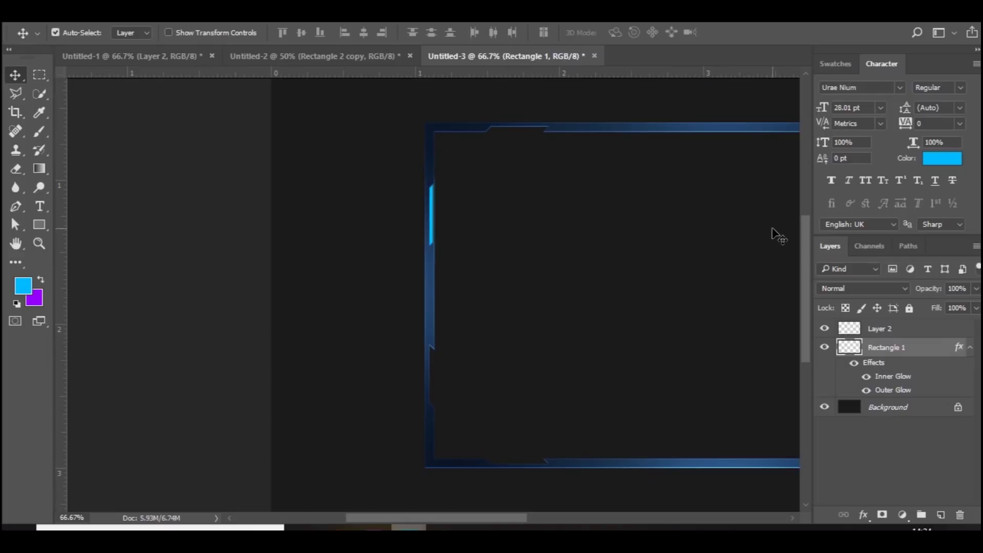
# - Duplicate the glowing cyan bar as Rectangle 1 copy and move it lower on the left edge
pyautogui.hotkey('ctrl', 'j')
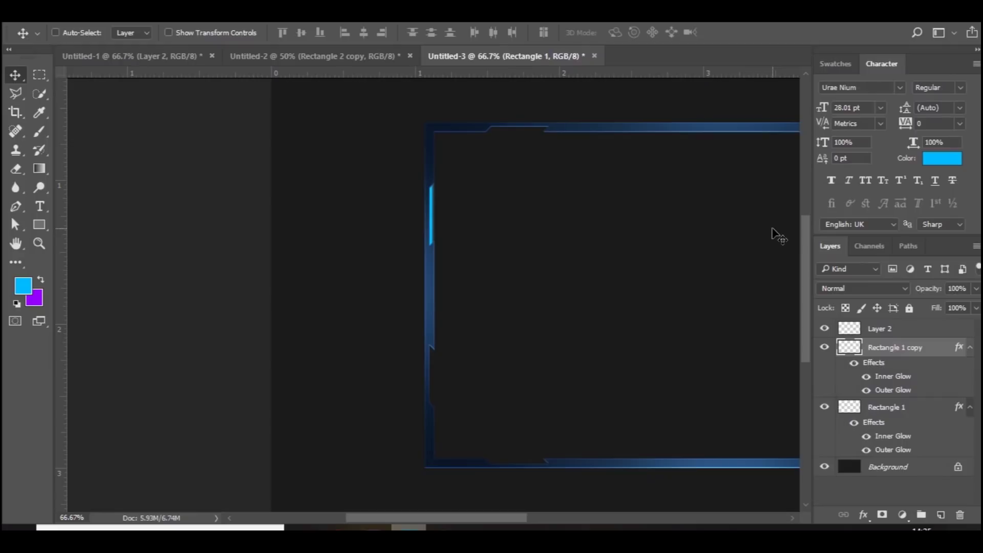
pyautogui.hotkey('ctrl', 't')
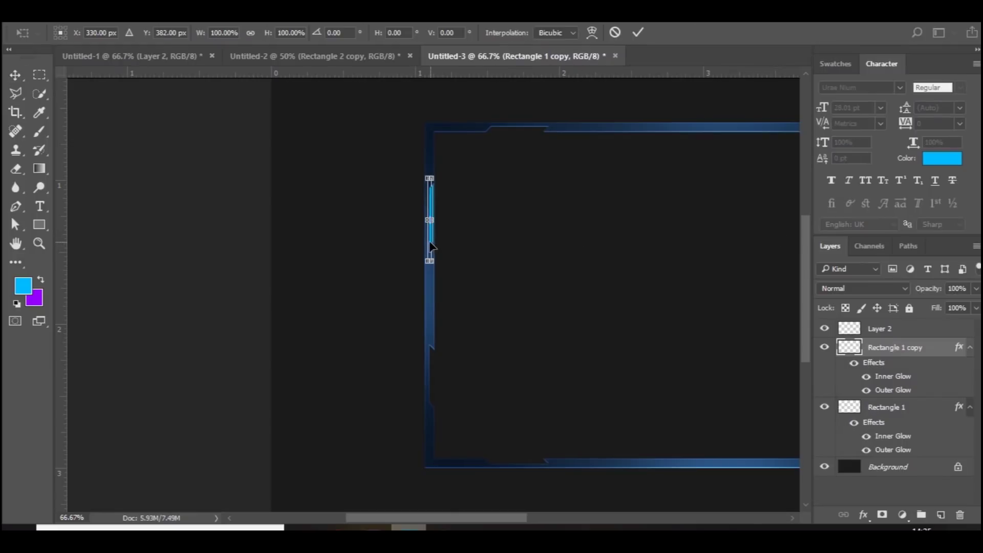
pyautogui.moveTo(428, 248); pyautogui.dragTo(430, 393)
pyautogui.press('Return')
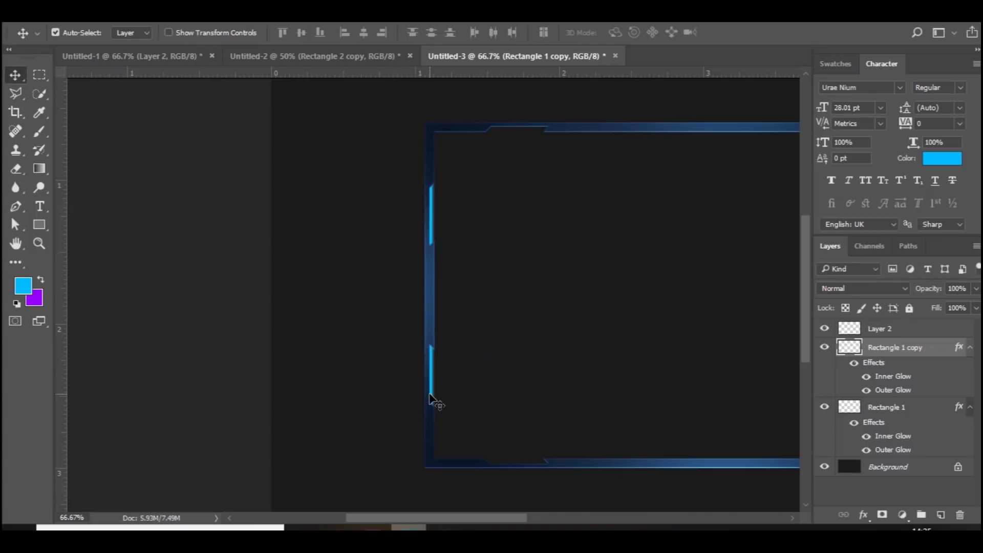
pyautogui.hotkey('ctrl', '-')
pyautogui.hotkey('ctrl', '-')
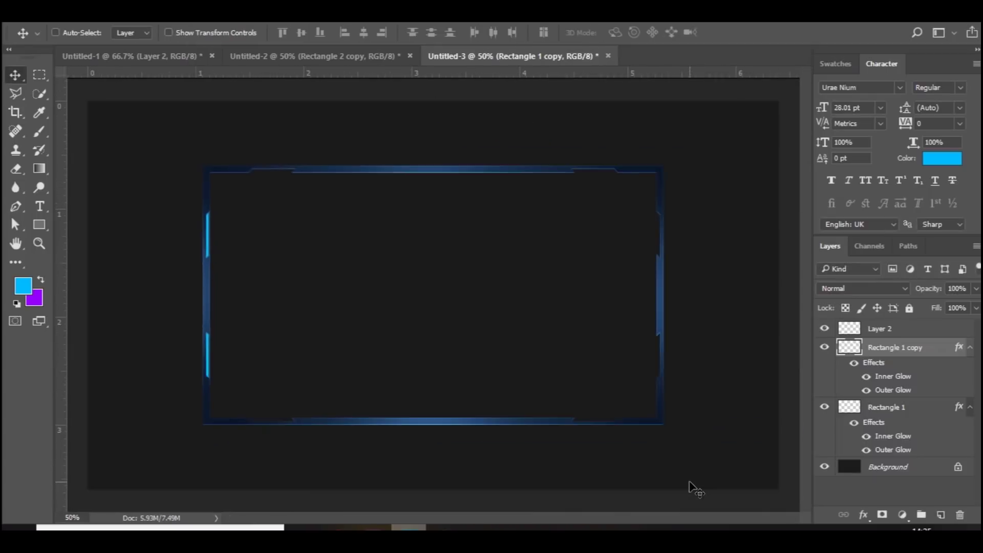
# - Group the two left bars, duplicate the group and move the copy to the frame's right edge
pyautogui.keyDown('ctrl'); pyautogui.click(931, 424); pyautogui.keyUp('ctrl')
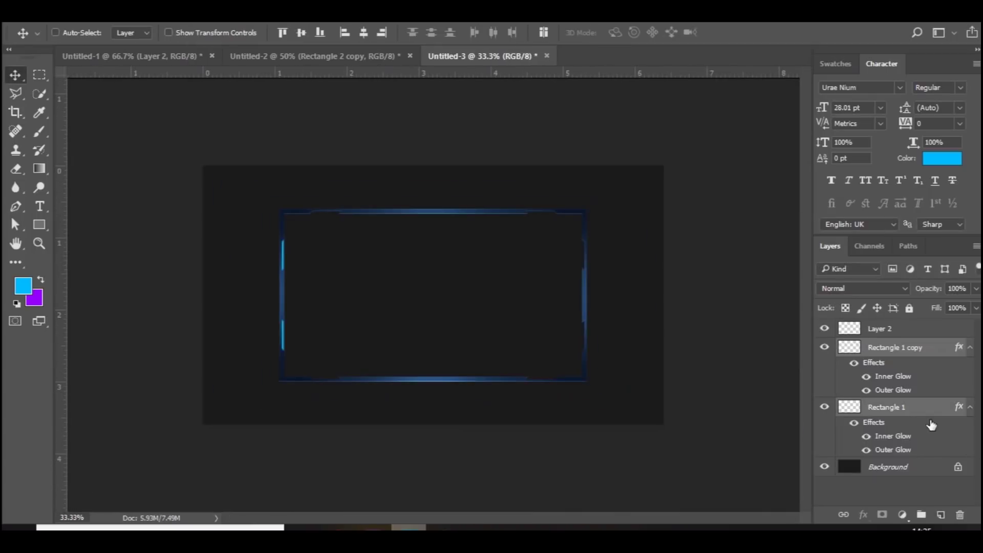
pyautogui.hotkey('ctrl', 'g')
pyautogui.hotkey('ctrl', 'j')
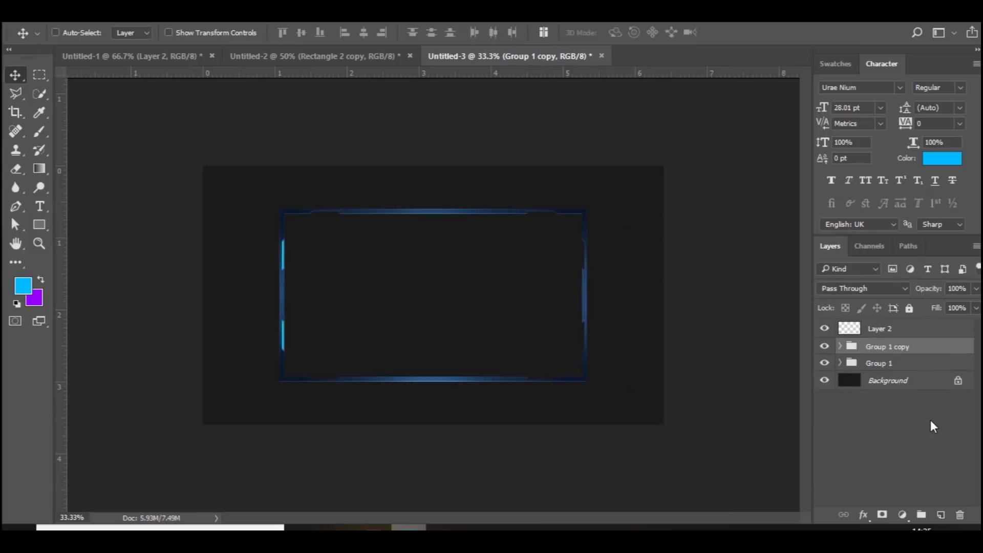
pyautogui.hotkey('ctrl', 't')
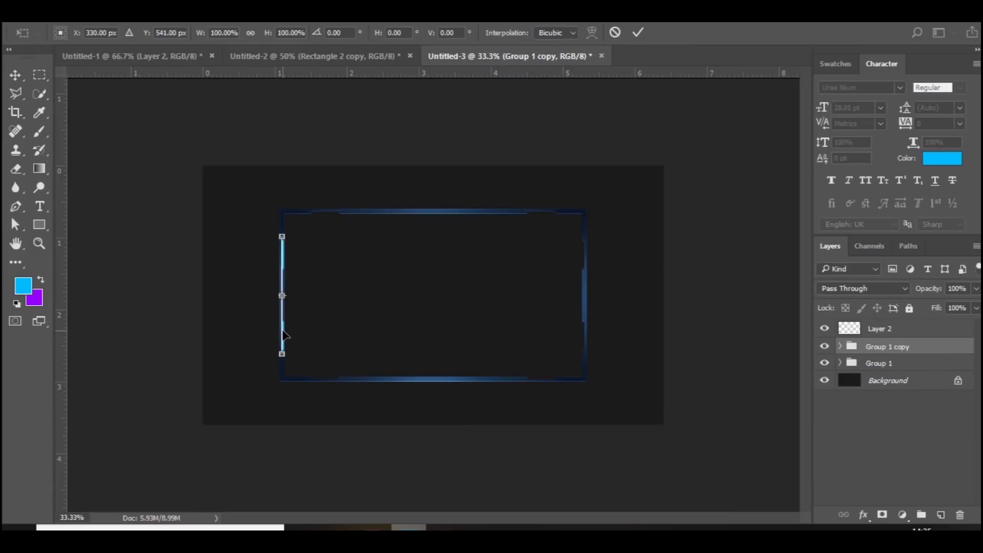
pyautogui.moveTo(284, 333); pyautogui.dragTo(582, 334)
pyautogui.press('Return')
# - Nudge the right-edge bar pair left so it sits inside the border
pyautogui.press('h')
pyautogui.hotkey('ctrl', '+')
pyautogui.hotkey('ctrl', '+')
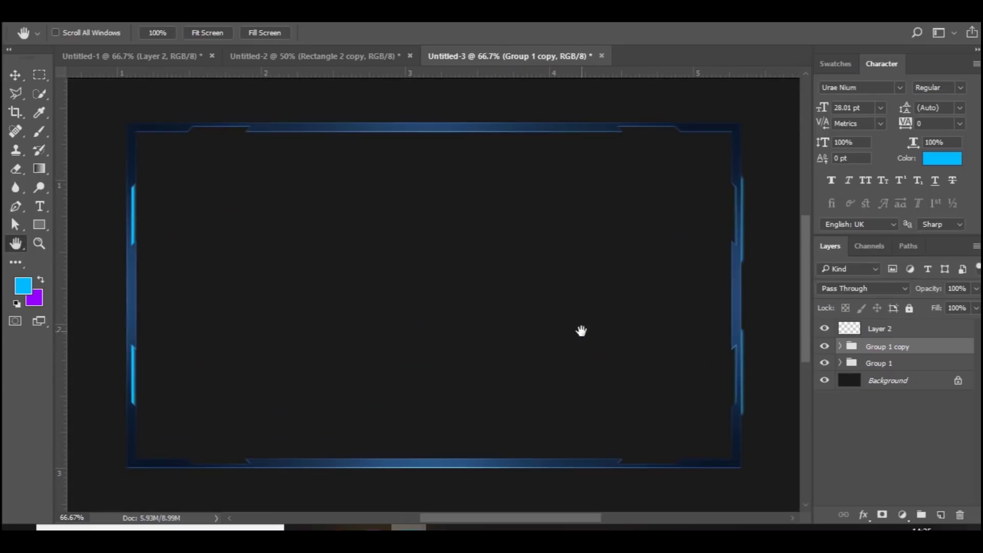
pyautogui.moveTo(553, 322); pyautogui.dragTo(446, 329)
pyautogui.press('v')
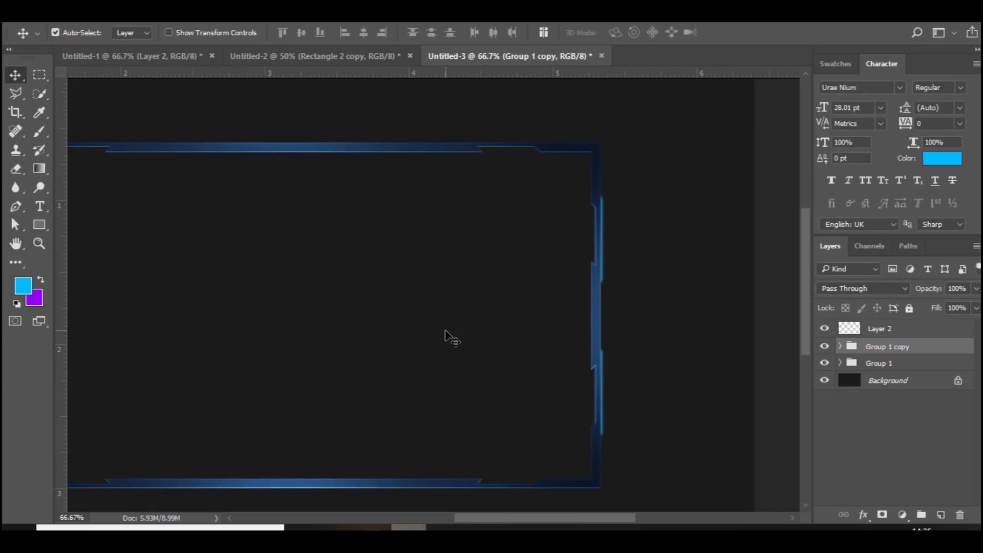
pyautogui.hotkey('shift', 'Left')
pyautogui.hotkey('shift', 'Left')
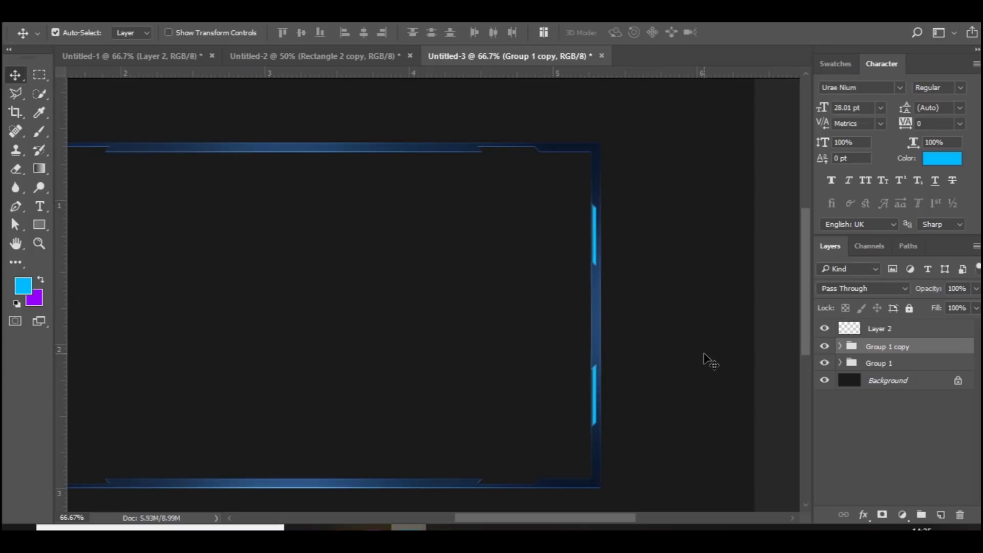
pyautogui.moveTo(544, 518); pyautogui.dragTo(462, 525)
# - Duplicate the bar group, rotate it 90° counter-clockwise and place it at the bottom-left
pyautogui.hotkey('ctrl', 'j')
pyautogui.hotkey('ctrl', 't')
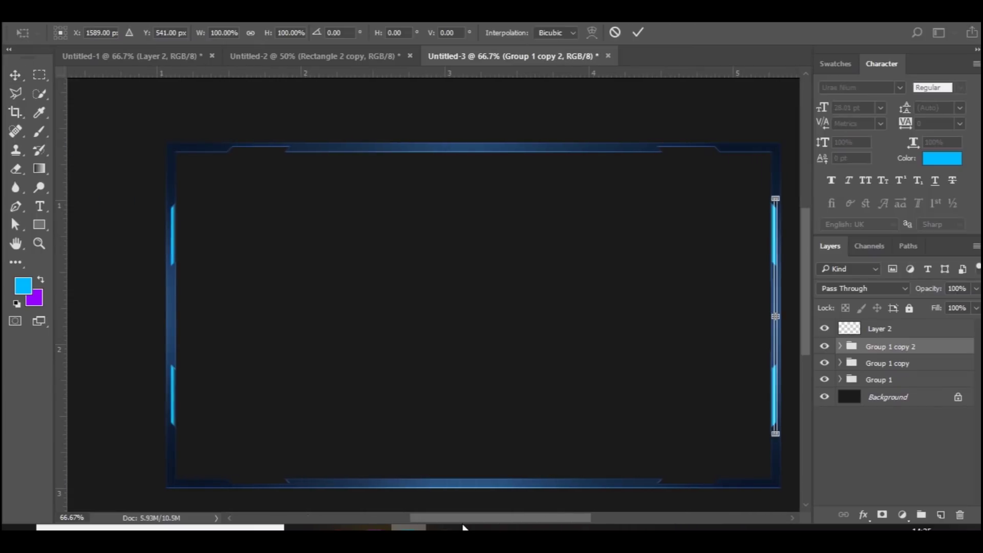
pyautogui.rightClick(785, 422)
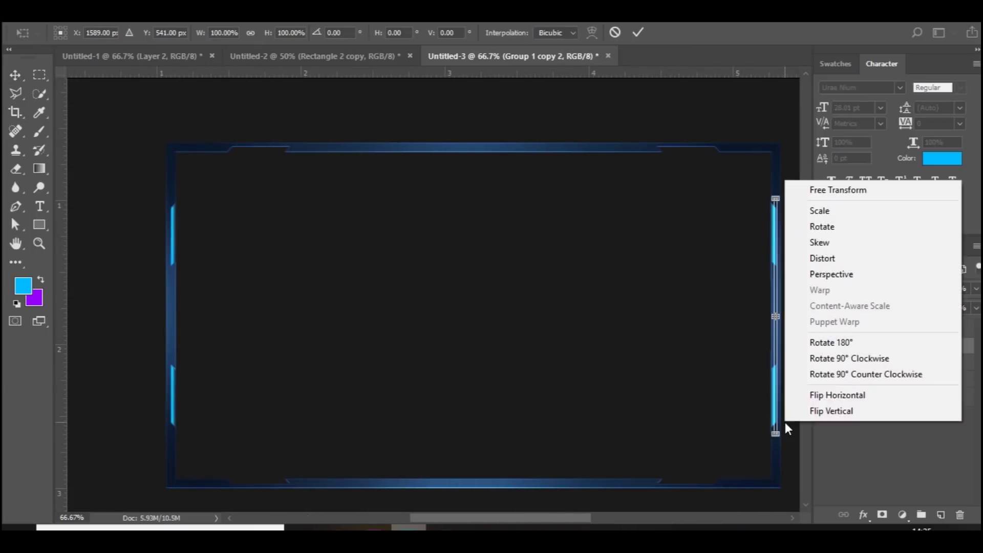
pyautogui.click(824, 374)
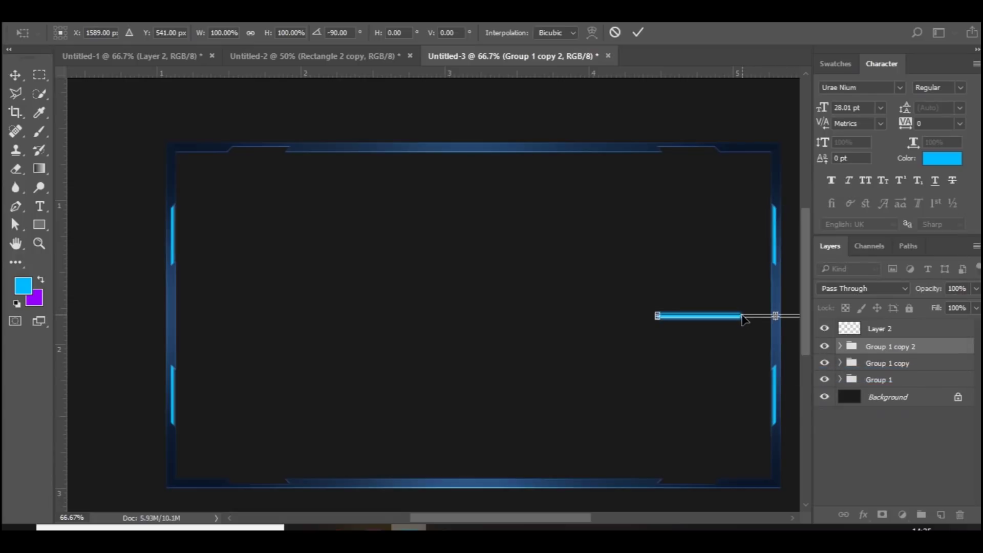
pyautogui.moveTo(743, 318); pyautogui.dragTo(737, 319)
pyautogui.moveTo(368, 513); pyautogui.dragTo(302, 480)
pyautogui.press('Return')
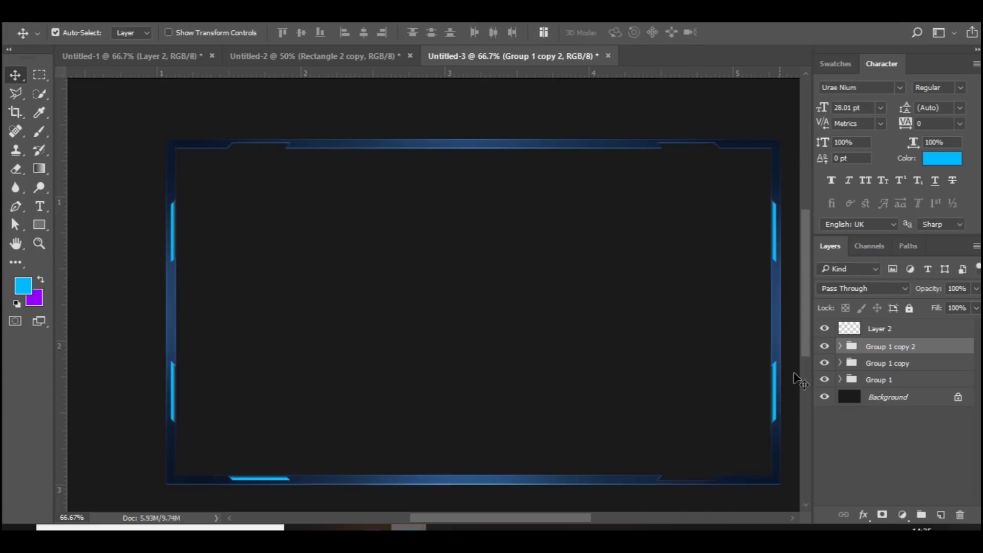
# - Move the group's Rectangle 1 copy bar to the frame's bottom-right
pyautogui.click(839, 347)
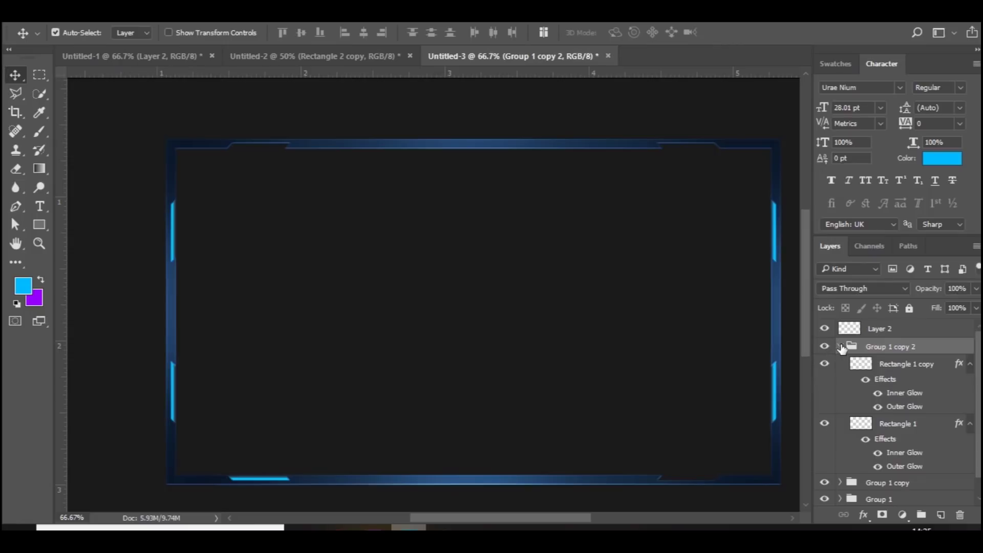
pyautogui.click(898, 364)
pyautogui.moveTo(271, 481); pyautogui.dragTo(626, 487)
pyautogui.click(911, 364)
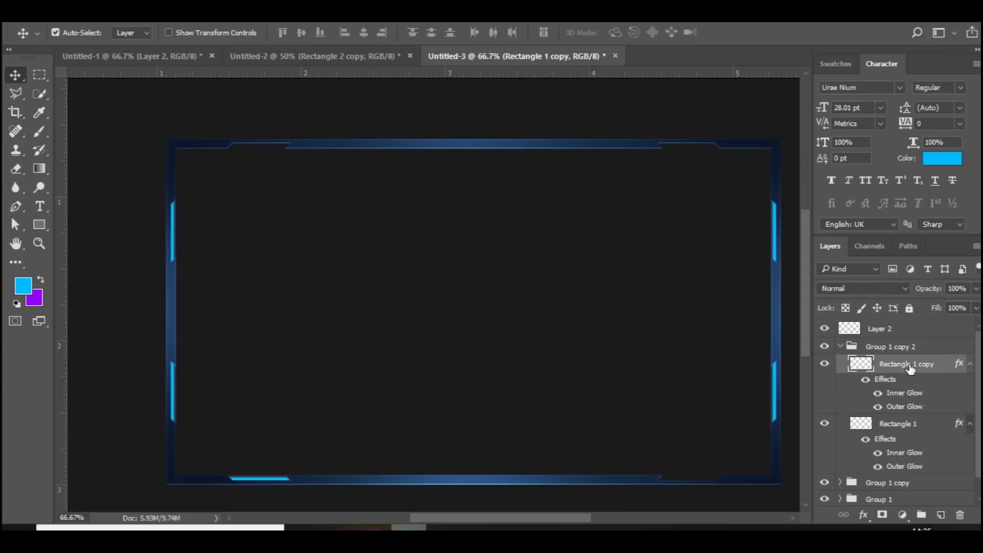
pyautogui.hotkey('ctrl', 't')
pyautogui.moveTo(436, 478); pyautogui.dragTo(716, 481)
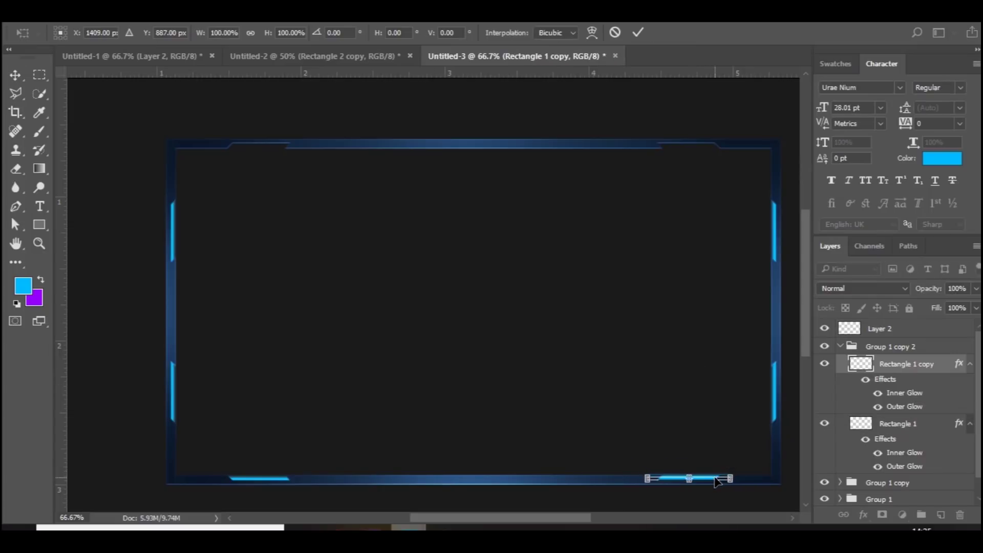
pyautogui.press('Return')
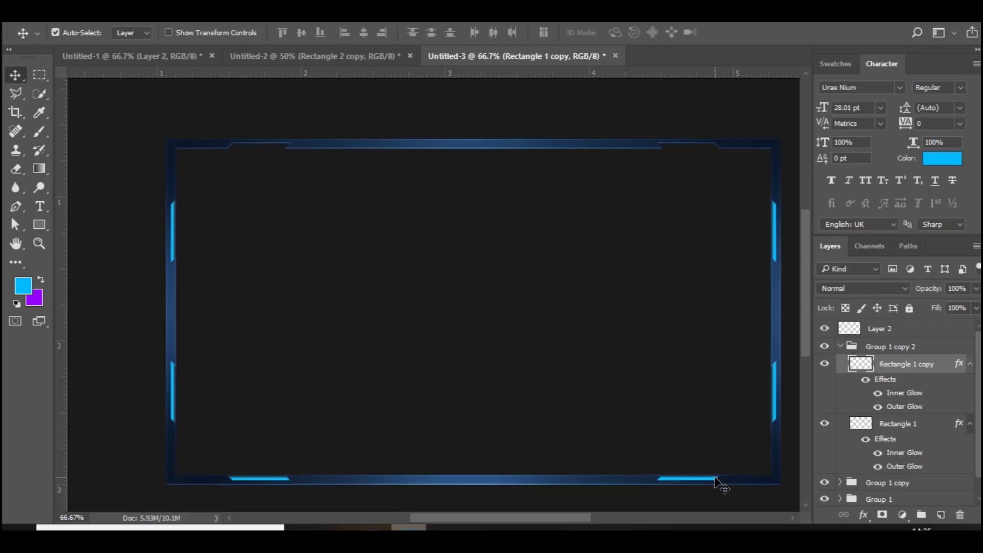
# - Duplicate the bottom bars group and move the copy up to the top edge
pyautogui.click(839, 347)
pyautogui.click(876, 349)
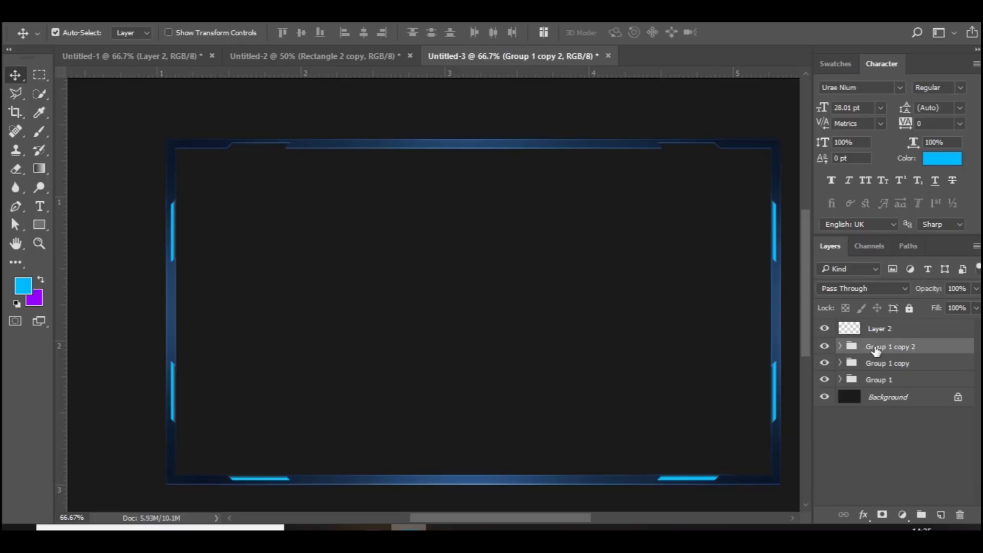
pyautogui.hotkey('ctrl', 'j')
pyautogui.hotkey('ctrl', 't')
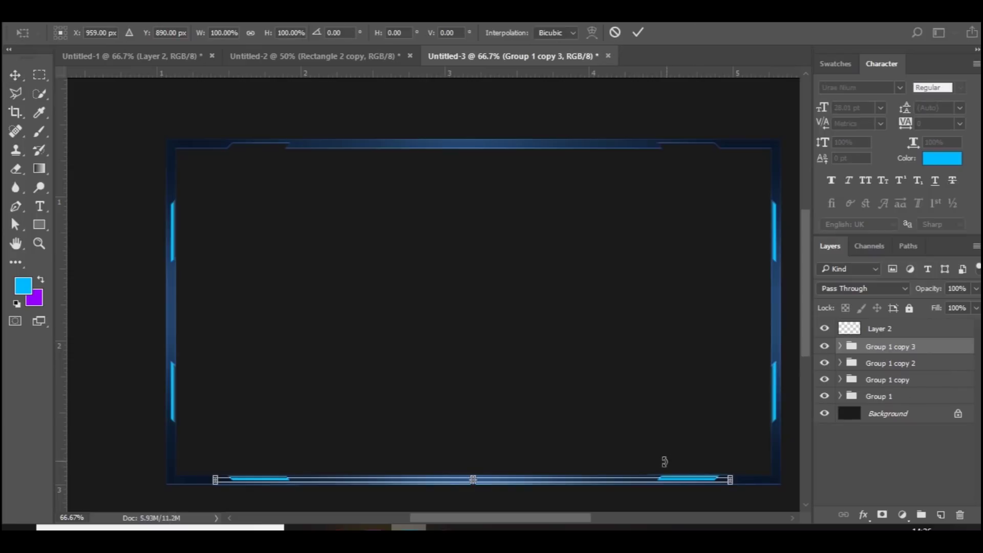
pyautogui.moveTo(654, 473); pyautogui.dragTo(659, 146)
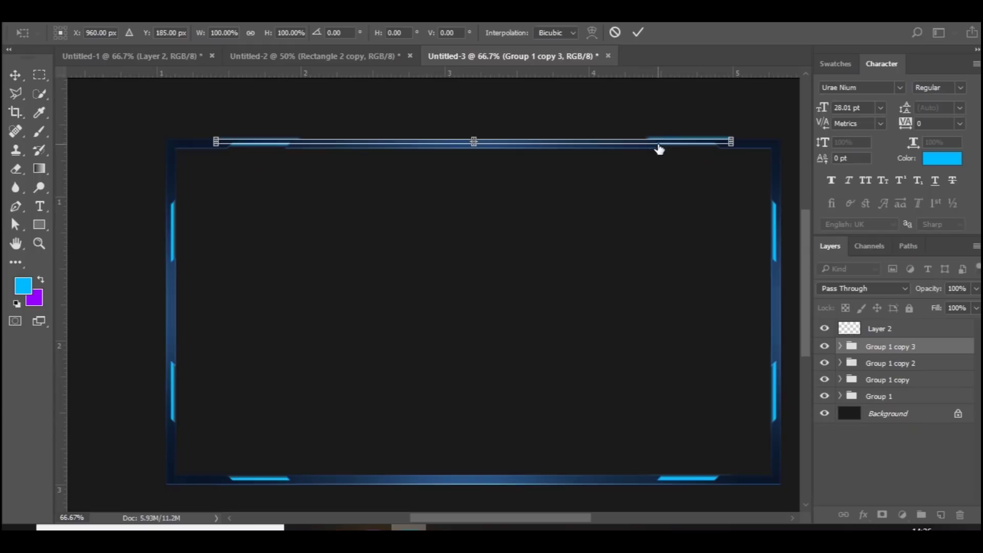
pyautogui.press('Return')
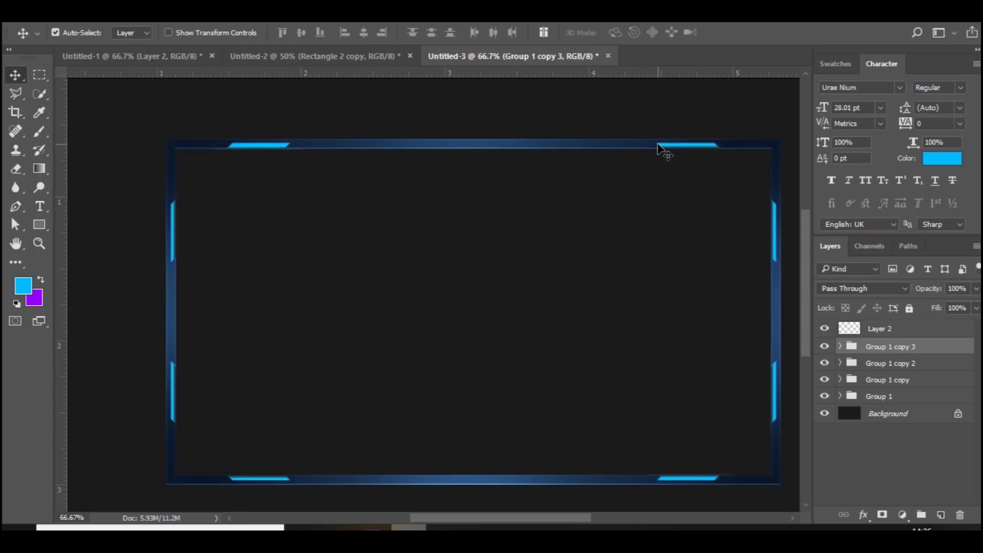
pyautogui.hotkey('ctrl', '-')
pyautogui.hotkey('ctrl', '-')
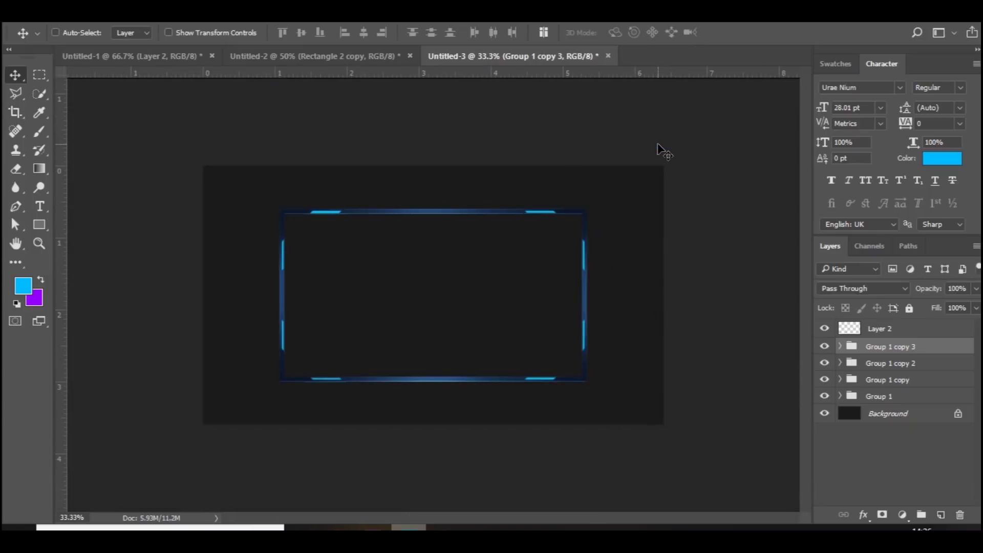
# - Add a new layer above Layer 2 and clip it to the frame layer
pyautogui.keyDown('shift'); pyautogui.click(910, 397); pyautogui.keyUp('shift')
pyautogui.click(891, 398)
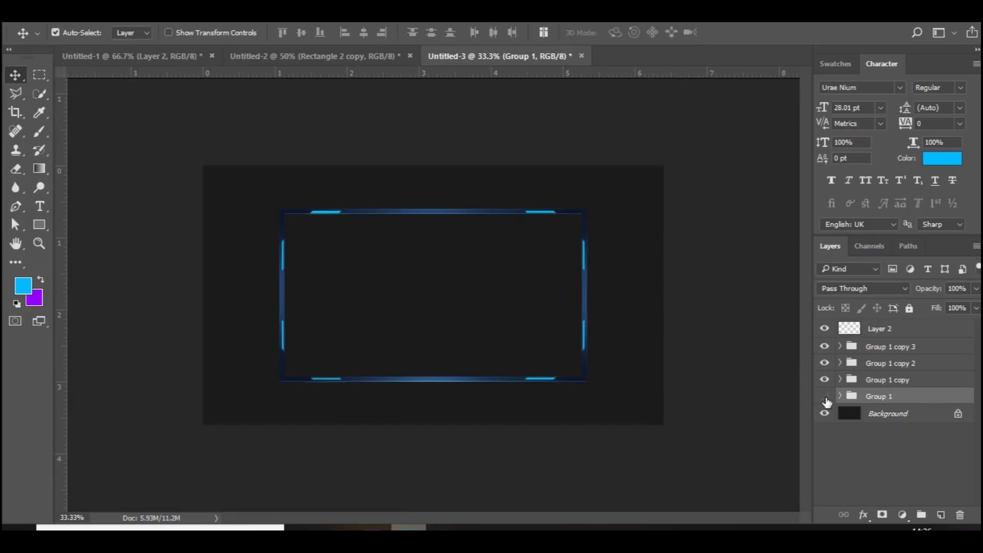
pyautogui.click(825, 397)
pyautogui.click(824, 346)
pyautogui.click(824, 347)
pyautogui.click(855, 330)
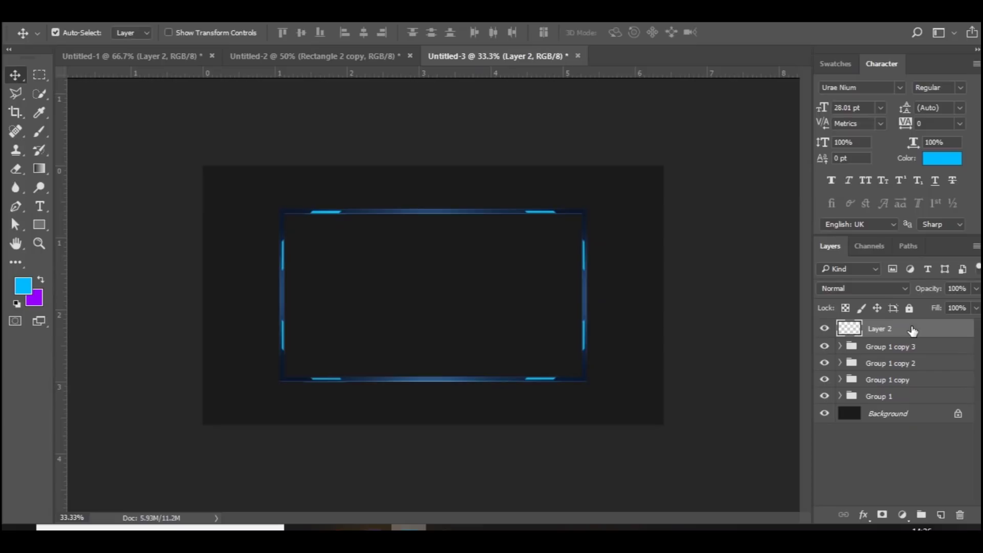
pyautogui.click(941, 515)
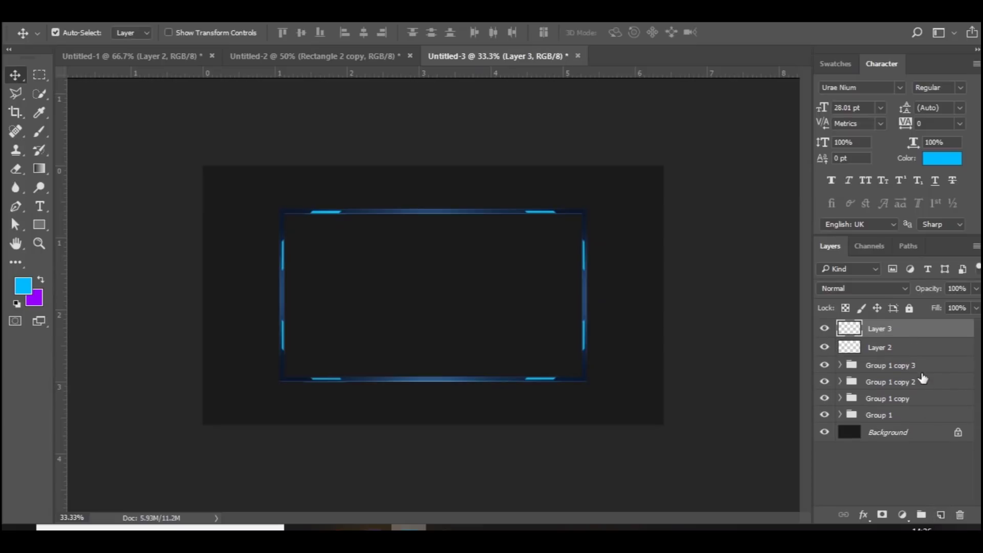
pyautogui.rightClick(926, 328)
pyautogui.click(651, 332)
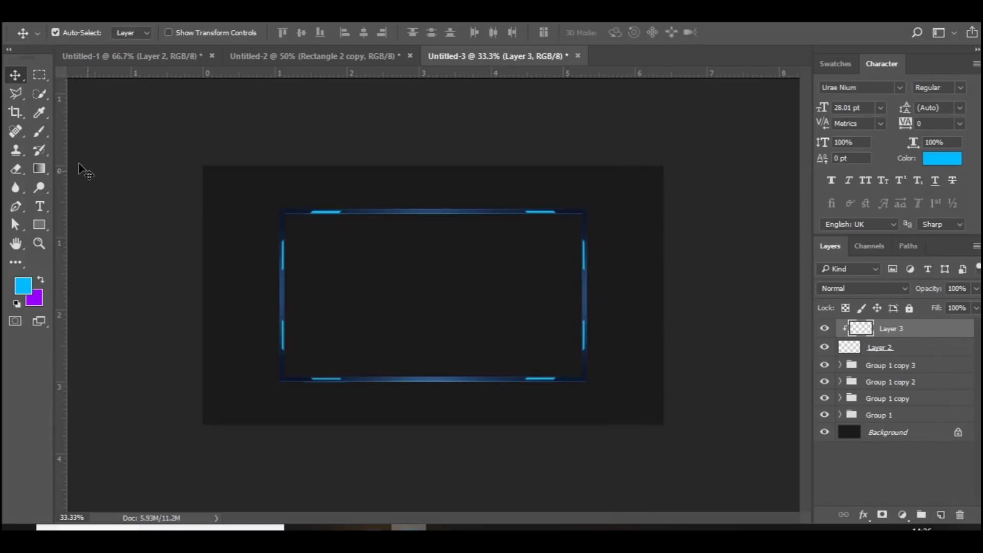
# - Paint soft blue brush glow along the frame's left, bottom, right and top edges
pyautogui.click(38, 131)
pyautogui.keyDown('alt'); pyautogui.rightClick(318, 272); pyautogui.keyUp('alt')
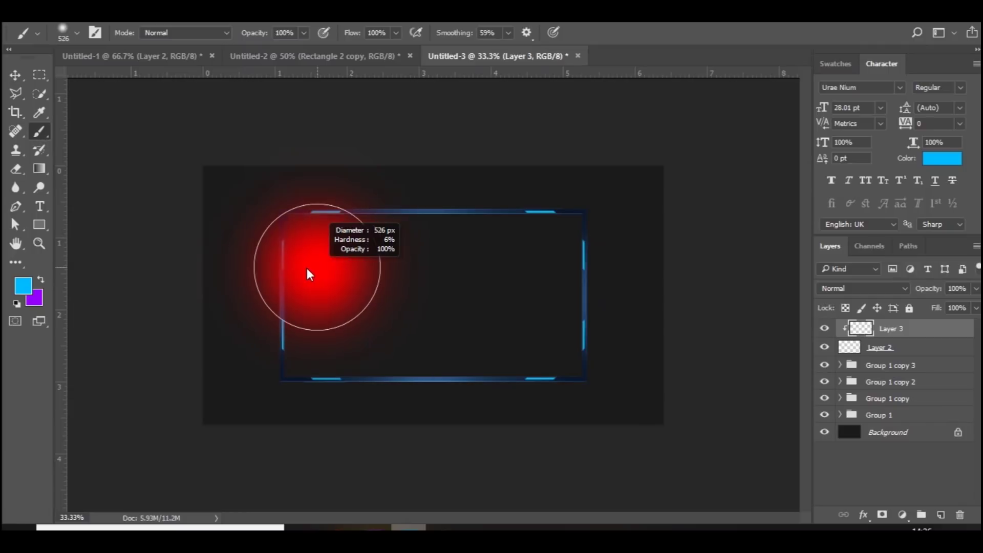
pyautogui.click(281, 246)
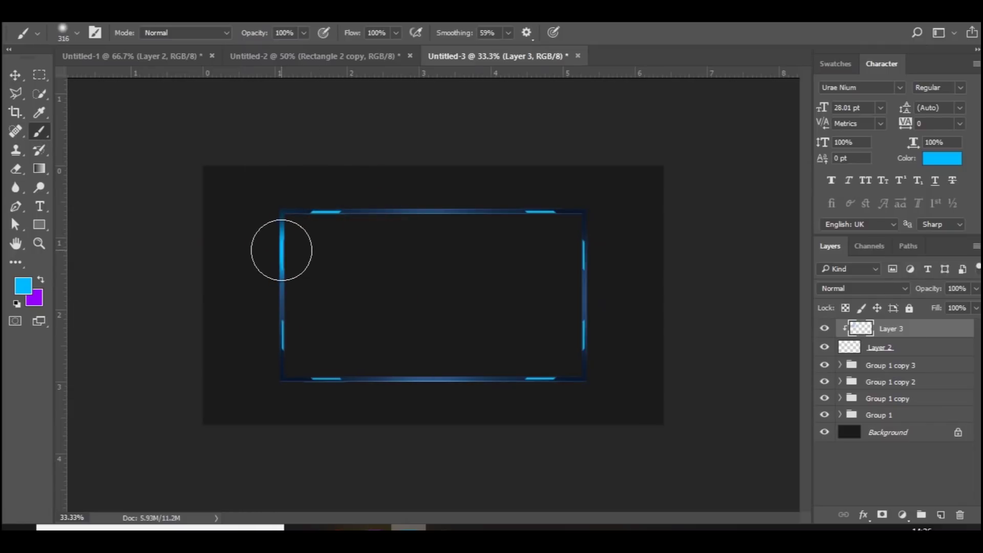
pyautogui.click(281, 337)
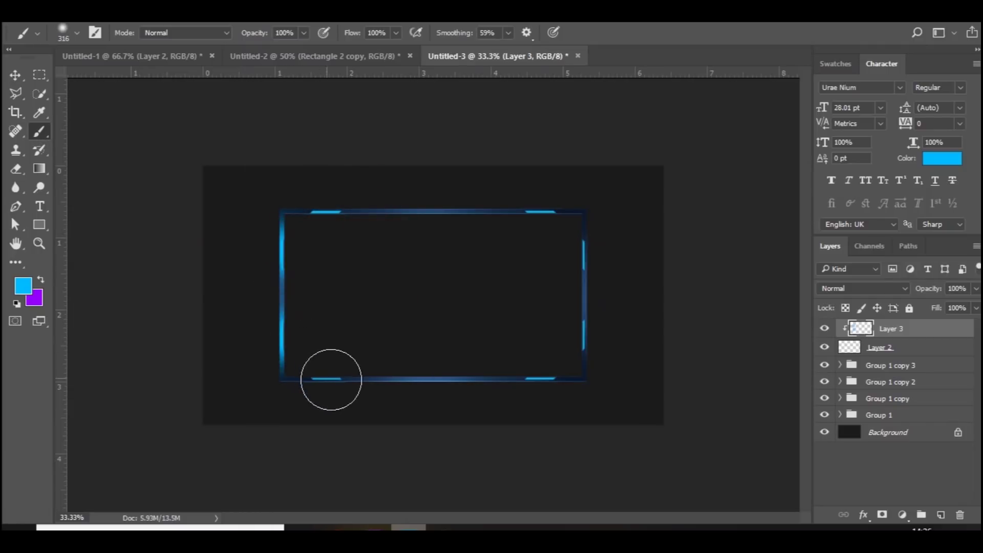
pyautogui.click(334, 380)
pyautogui.click(542, 379)
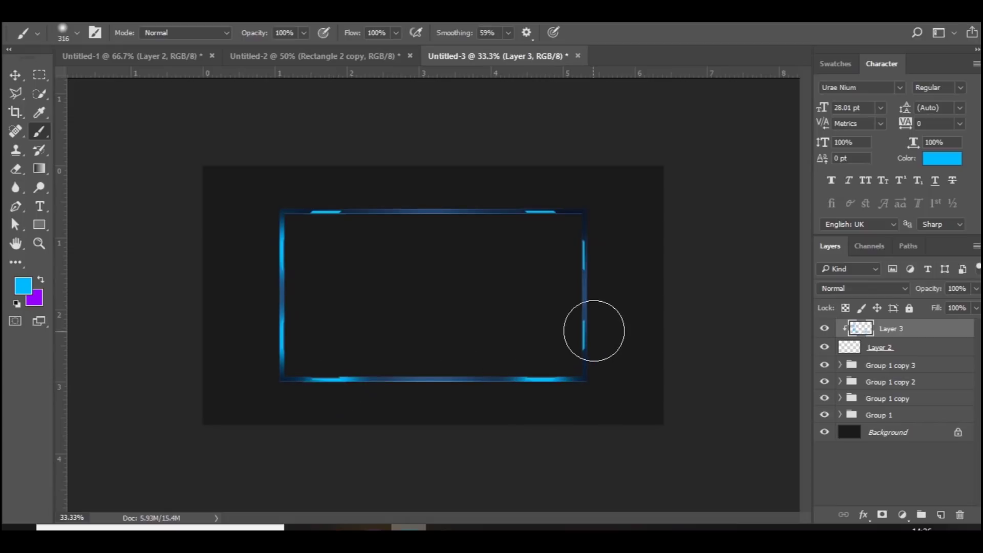
pyautogui.click(587, 335)
pyautogui.click(586, 256)
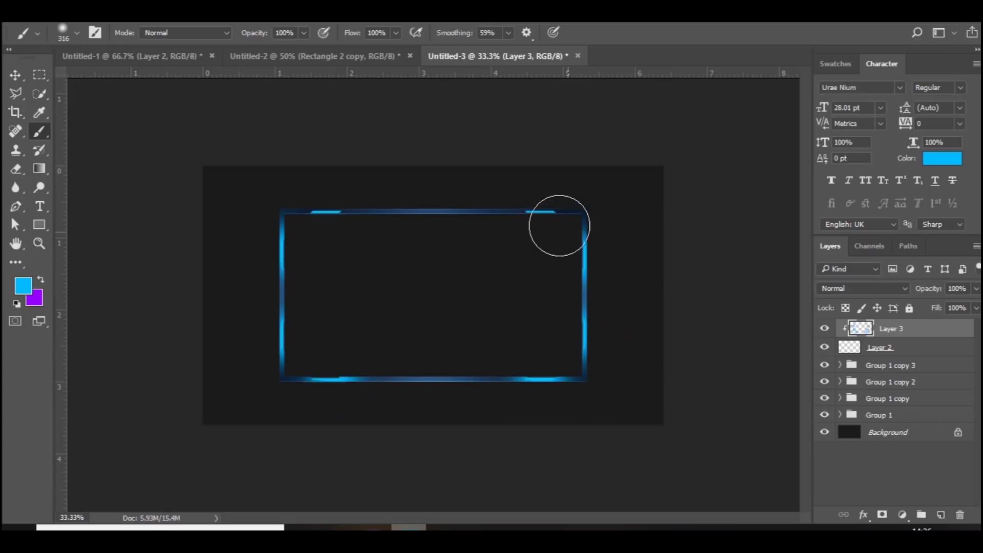
pyautogui.click(536, 212)
pyautogui.click(324, 210)
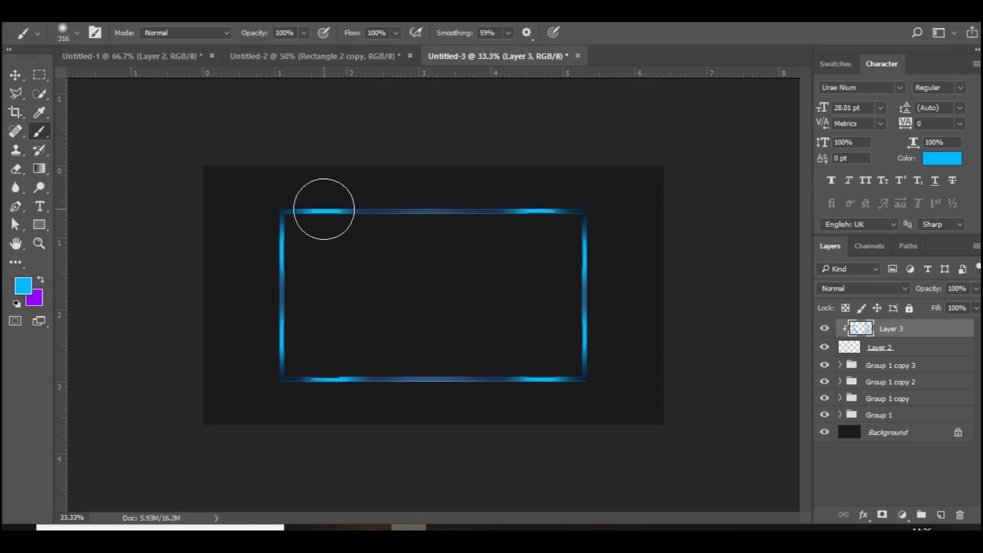
# - Set the glow layer to Color Dodge at 41% opacity
pyautogui.click(859, 287)
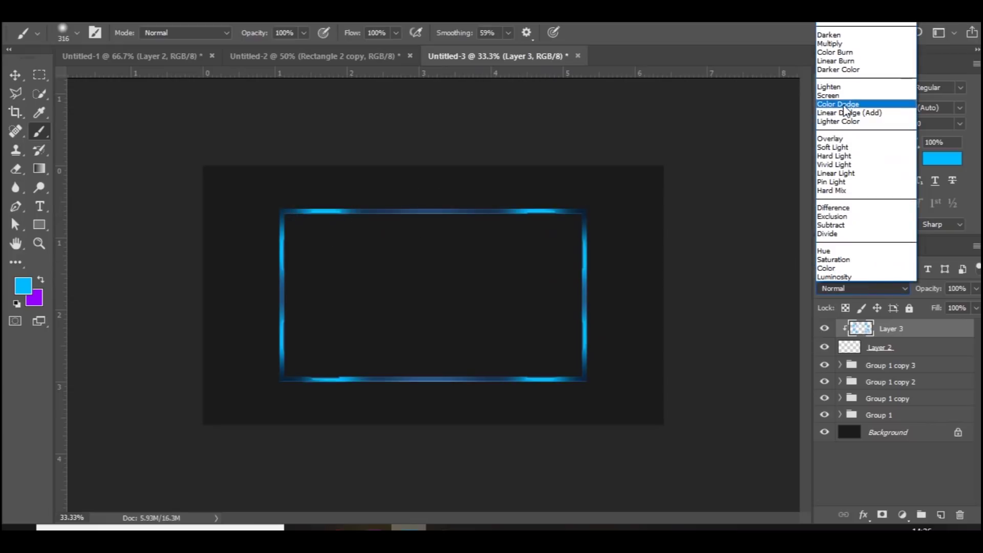
pyautogui.click(845, 103)
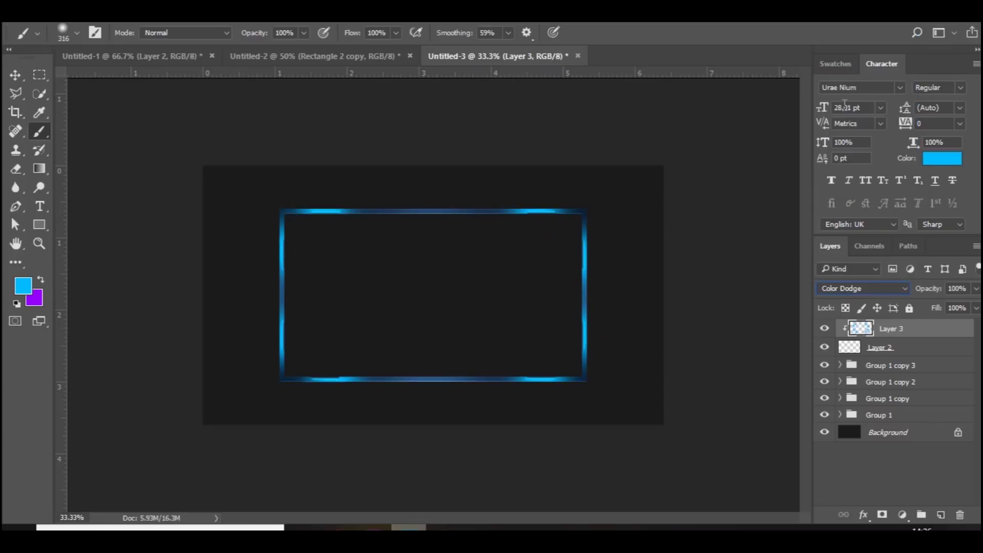
pyautogui.click(977, 289)
pyautogui.click(951, 306)
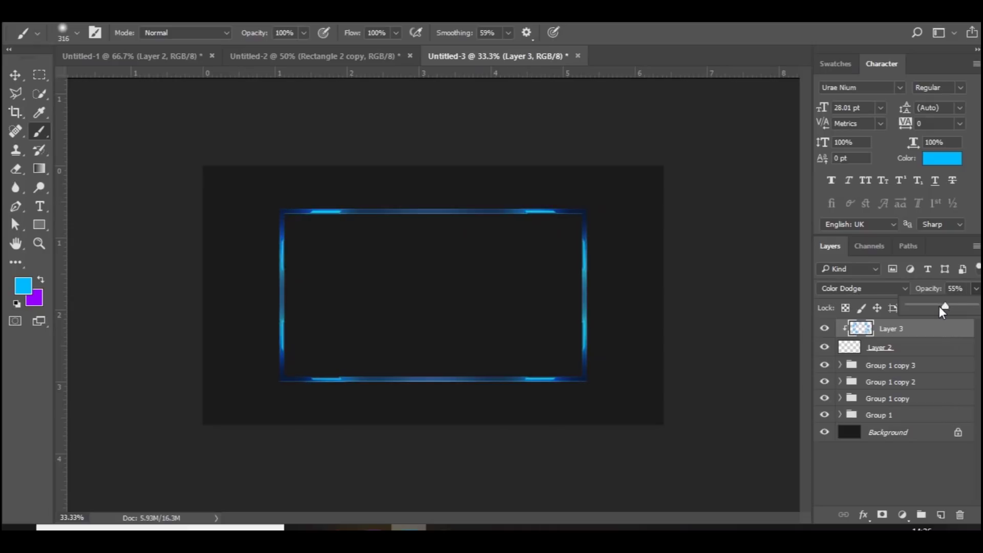
pyautogui.moveTo(942, 309); pyautogui.dragTo(930, 311)
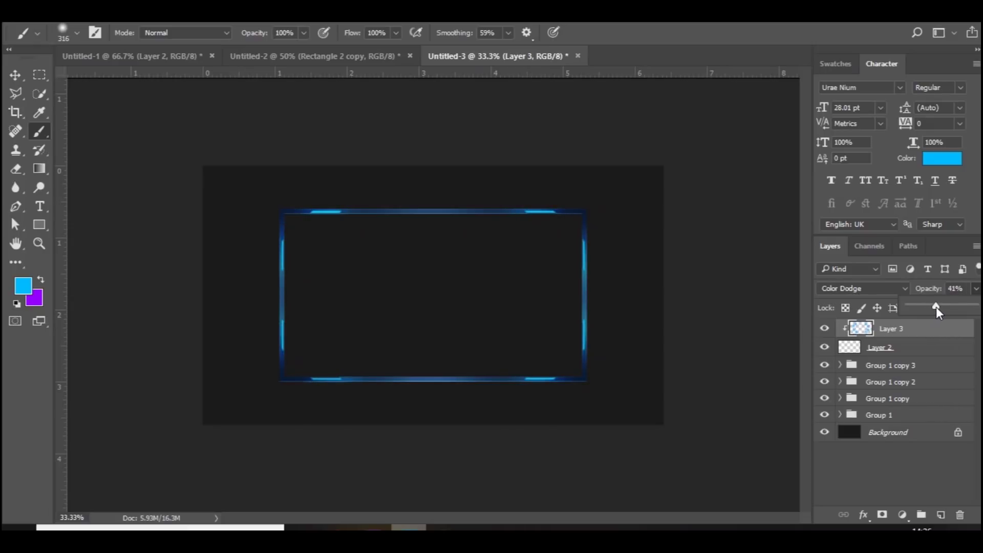
pyautogui.click(15, 75)
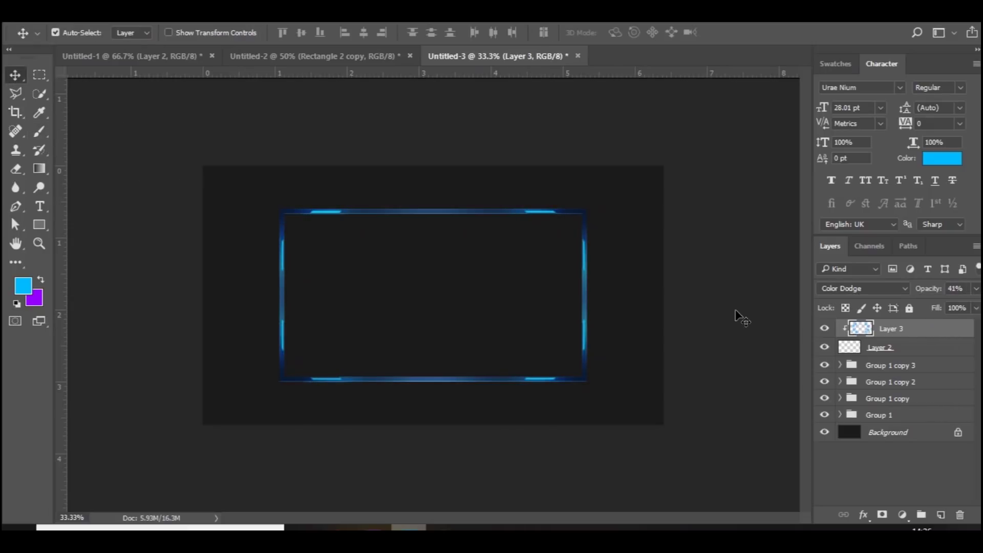
# - Merge the glow Layer 3 into the frame Layer 2
pyautogui.keyDown('ctrl'); pyautogui.click(890, 350); pyautogui.keyUp('ctrl')
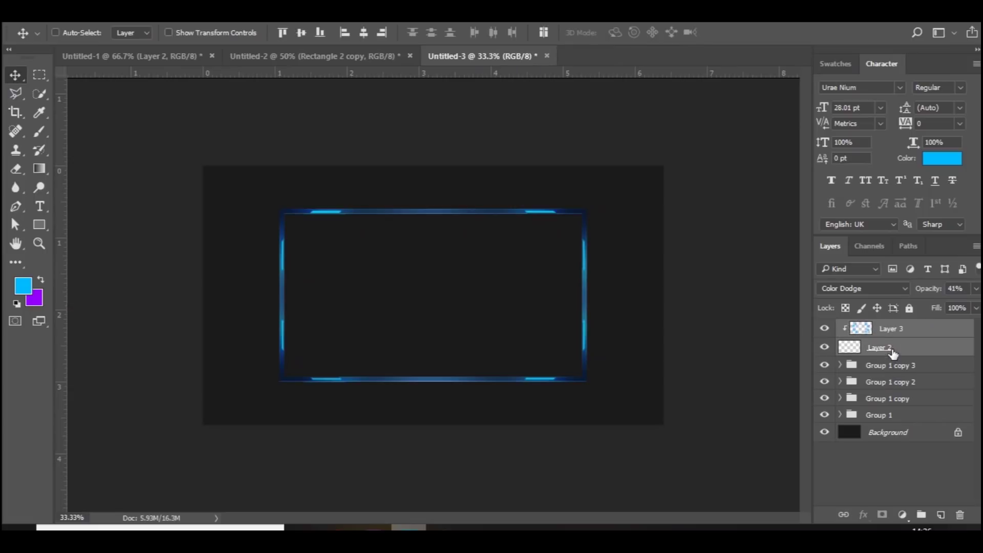
pyautogui.hotkey('ctrl', 'e')
pyautogui.hotkey('ctrl', '+')
pyautogui.hotkey('ctrl', '+')
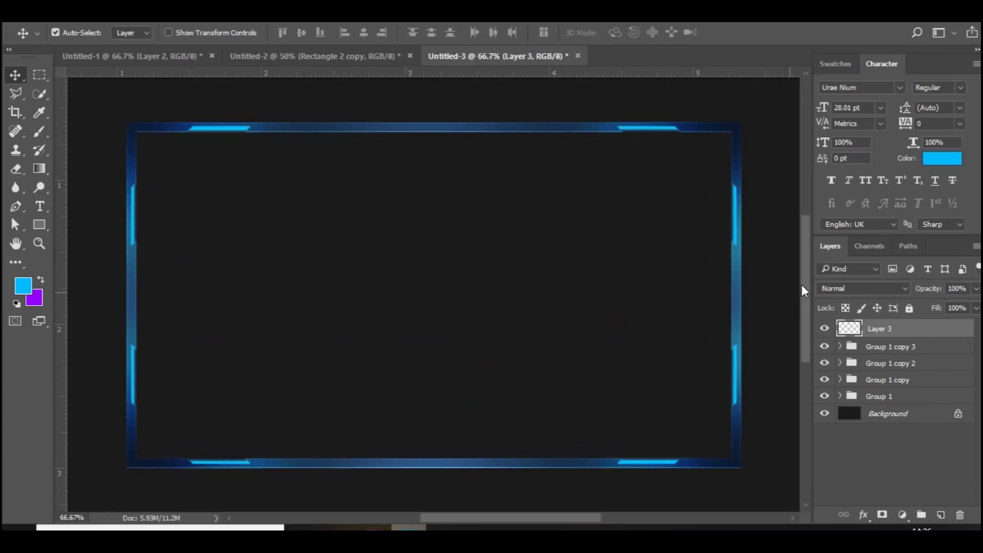
pyautogui.scroll(-2, 803, 281)
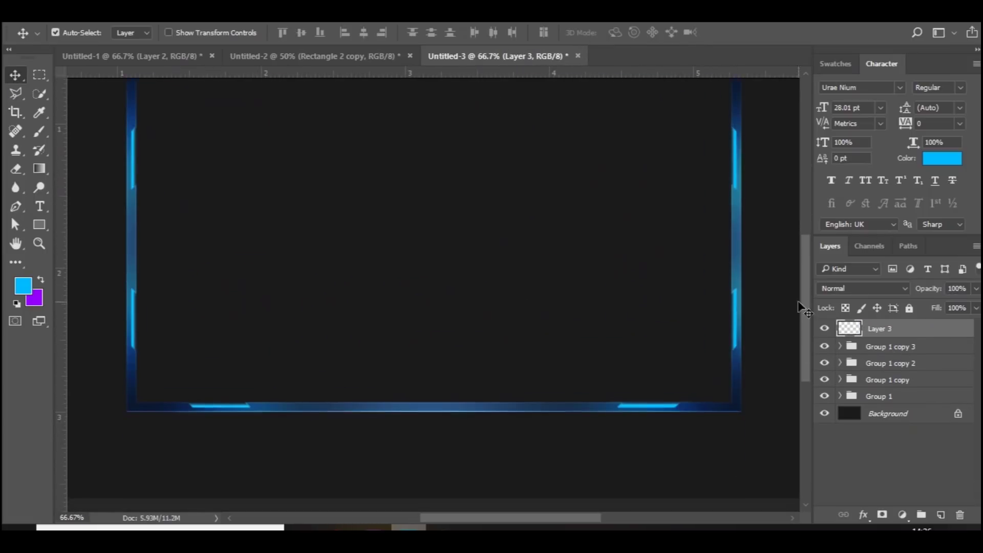
# - Draw a thin black 715×5 px rectangle along the frame's bottom edge
pyautogui.click(40, 226)
pyautogui.click(22, 290)
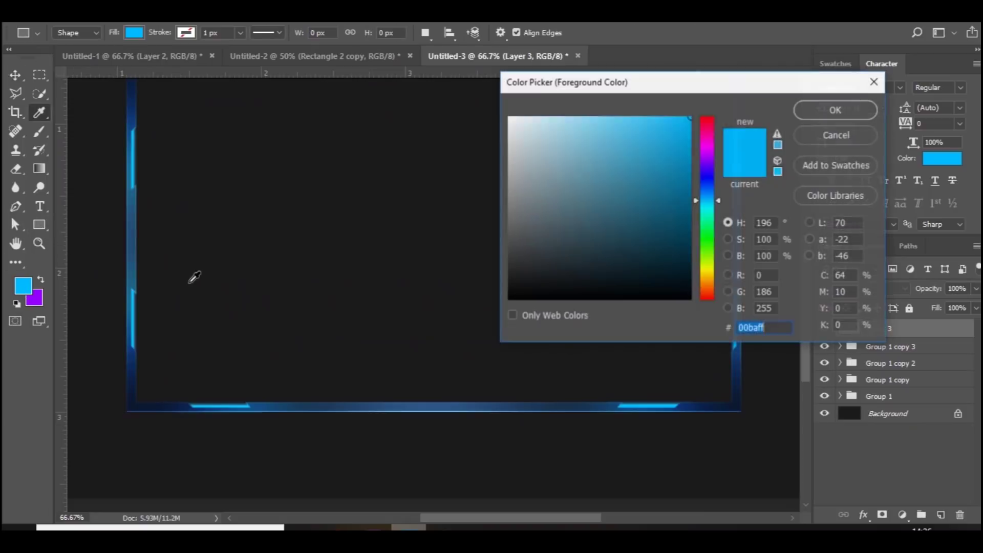
pyautogui.moveTo(525, 273); pyautogui.dragTo(500, 307)
pyautogui.press('Return')
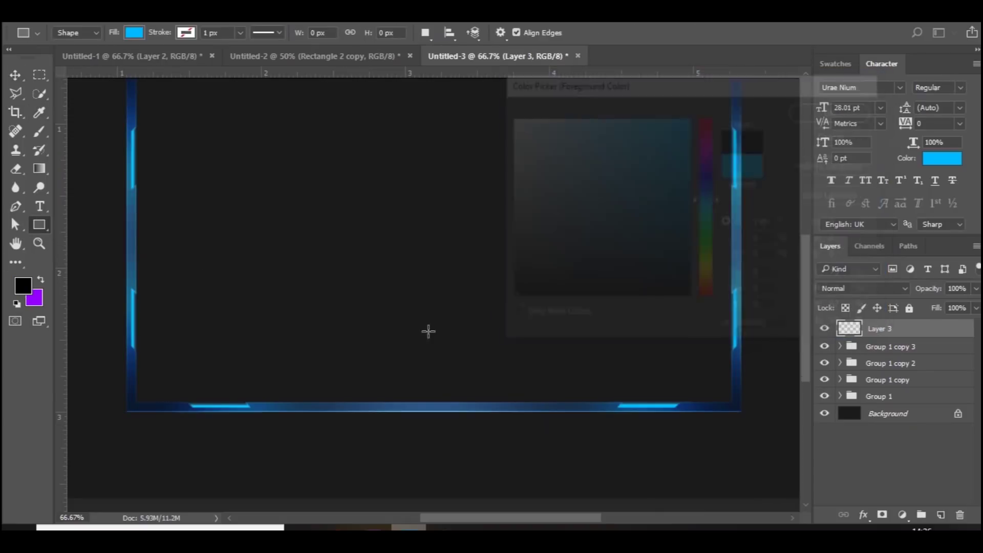
pyautogui.moveTo(266, 408); pyautogui.dragTo(607, 411)
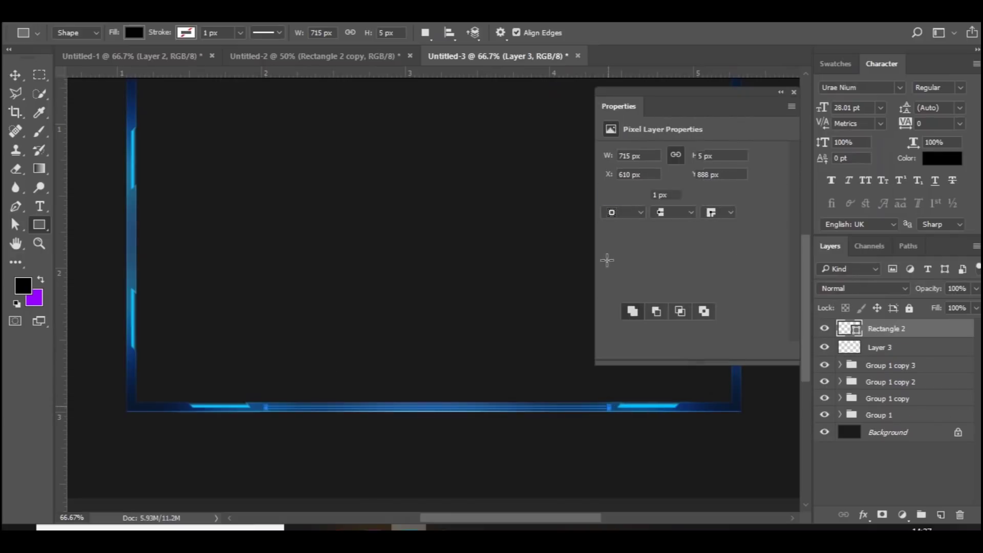
pyautogui.click(793, 92)
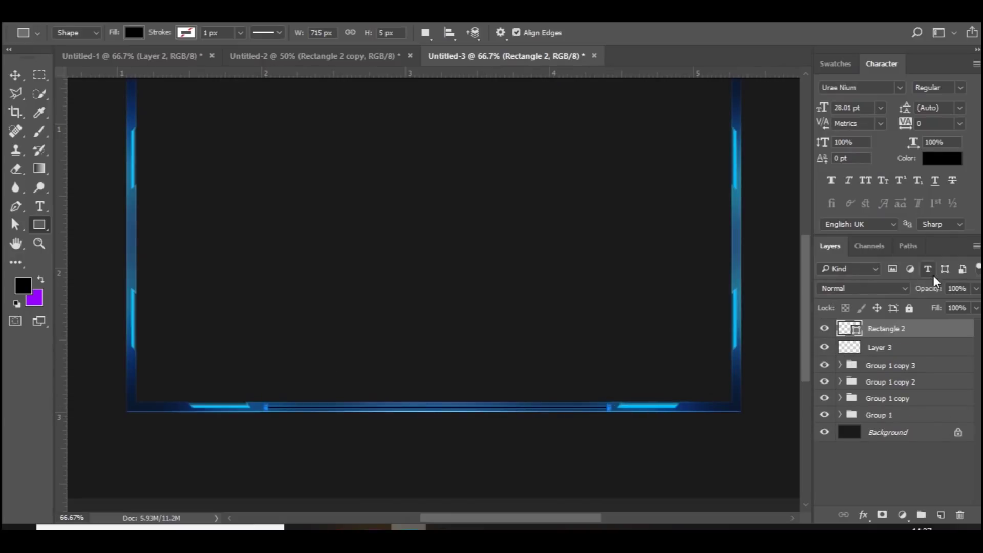
# - Rasterize the thin Rectangle 2 strip and set it to Overlay at 38% opacity
pyautogui.rightClick(931, 327)
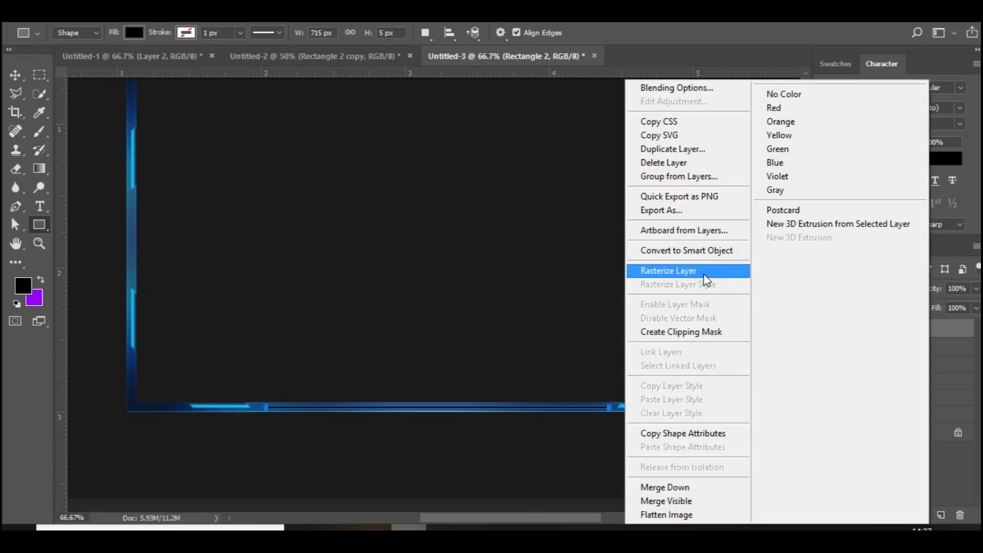
pyautogui.click(705, 271)
pyautogui.click(840, 289)
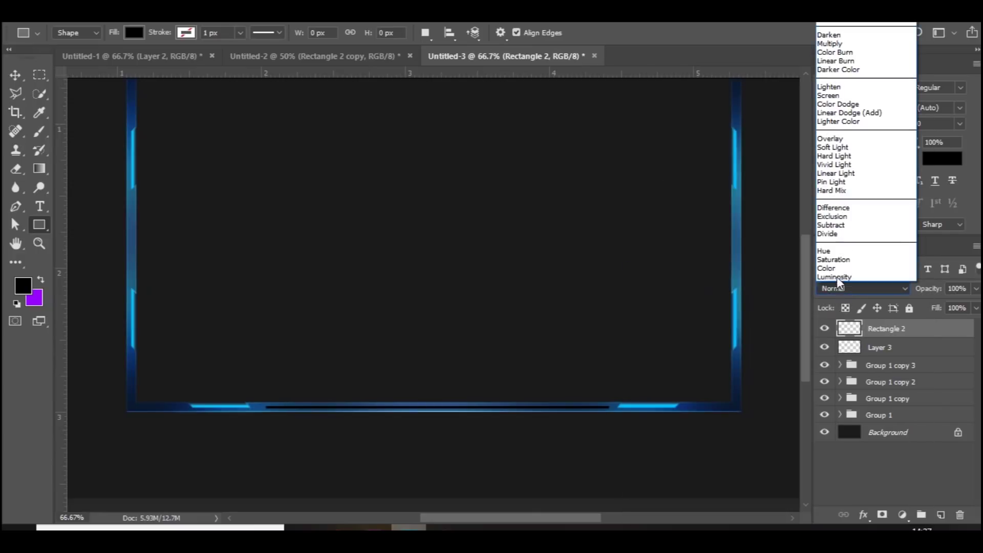
pyautogui.click(834, 139)
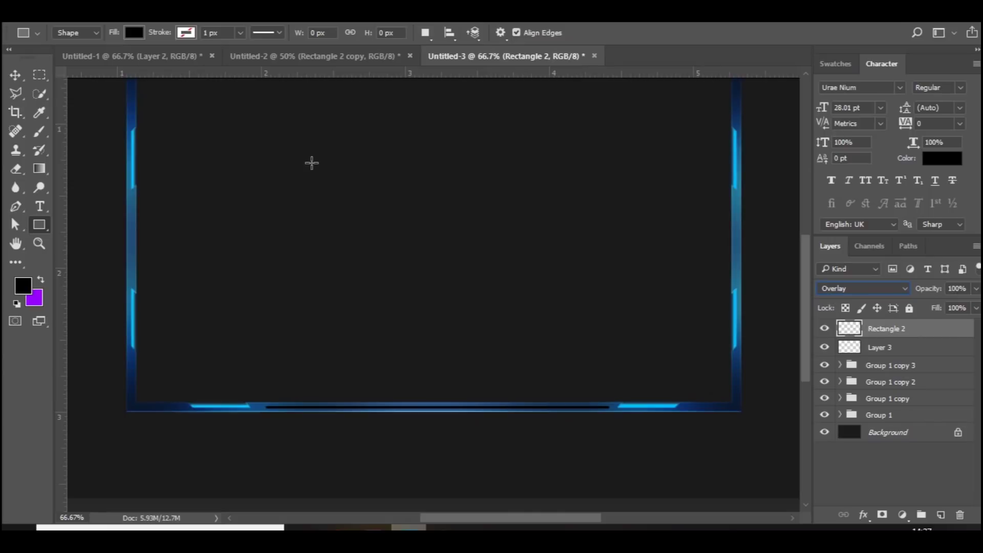
pyautogui.click(974, 289)
pyautogui.moveTo(975, 306); pyautogui.dragTo(935, 307)
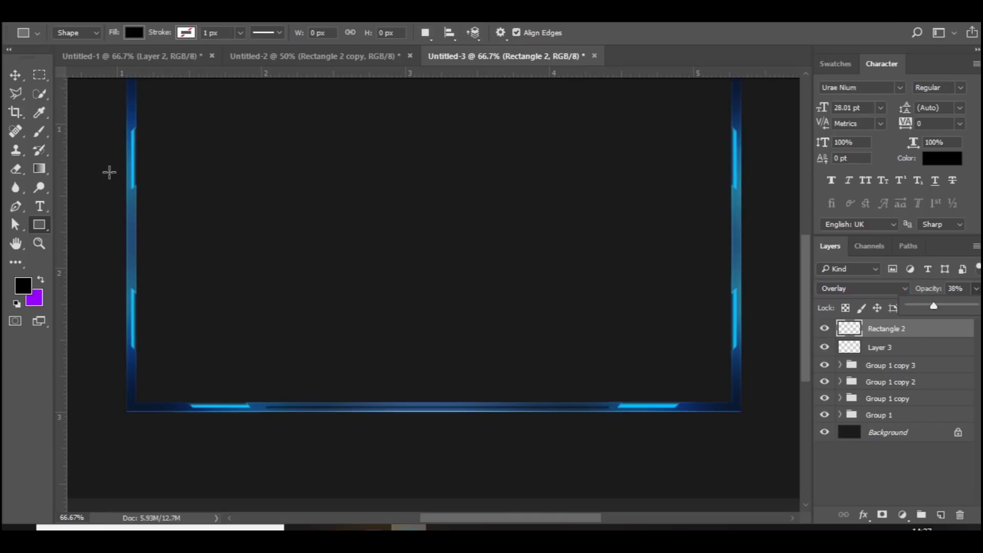
pyautogui.click(15, 74)
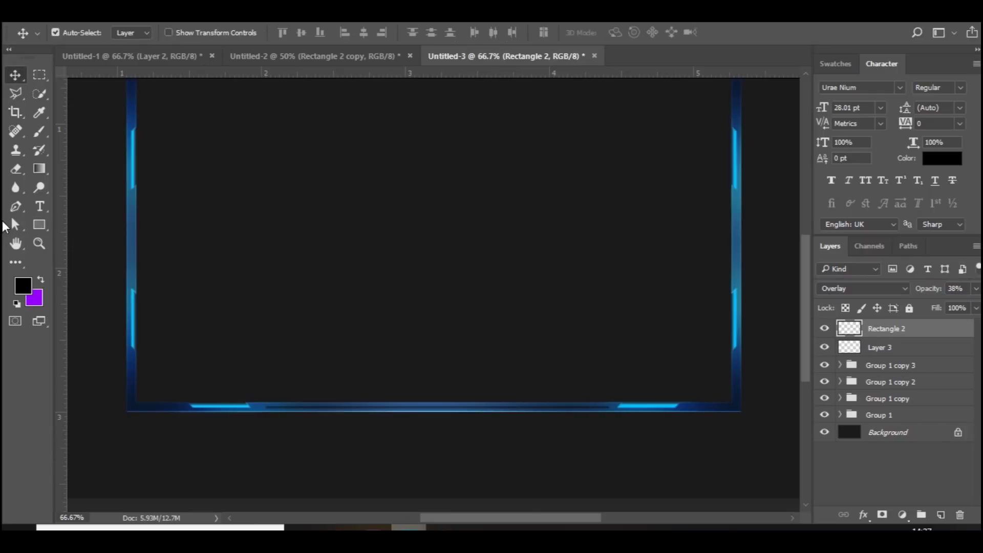
pyautogui.click(37, 225)
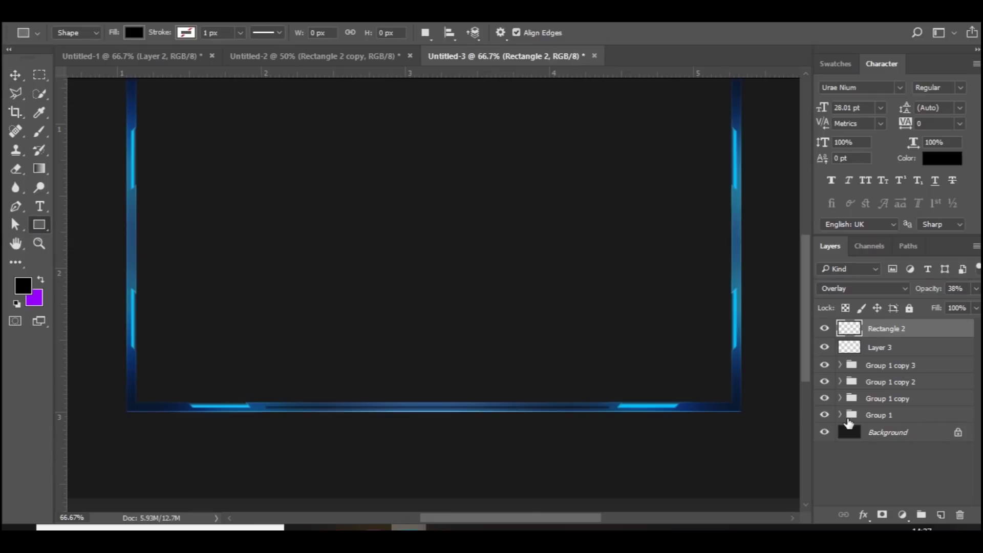
# - Draw a black 1190×52 px box below the frame, above Background, and zoom out to 33.3%
pyautogui.click(866, 421)
pyautogui.click(890, 434)
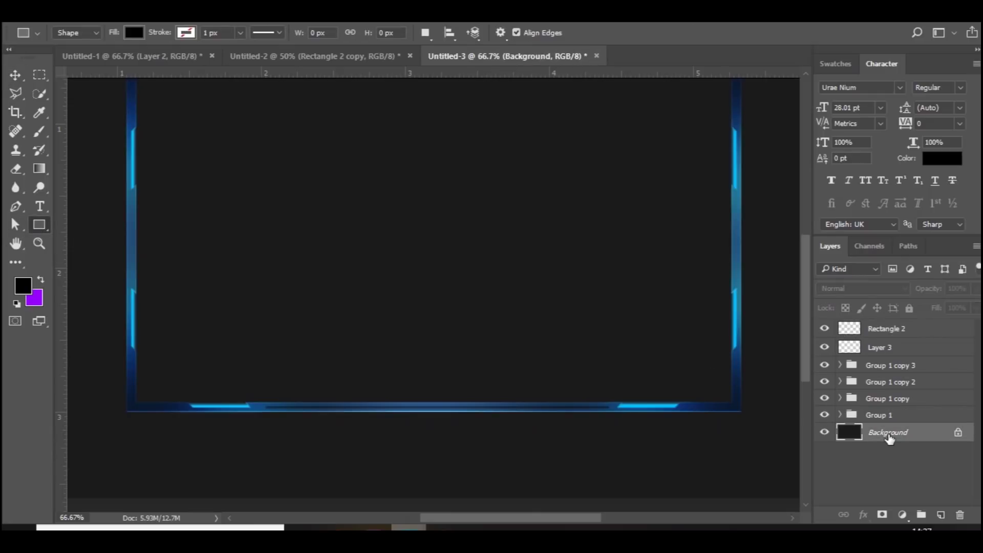
pyautogui.moveTo(720, 407); pyautogui.dragTo(149, 431)
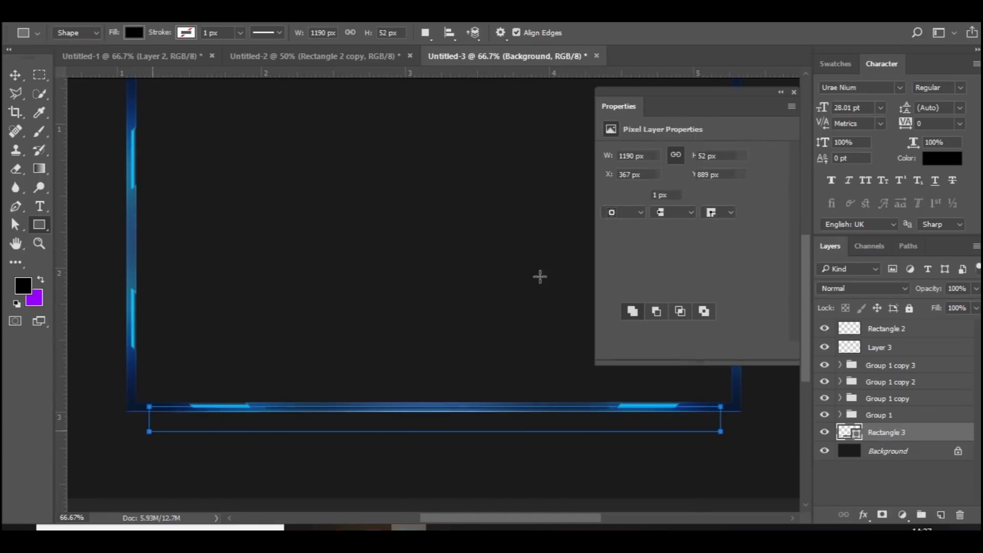
pyautogui.click(793, 92)
pyautogui.hotkey('ctrl', '-')
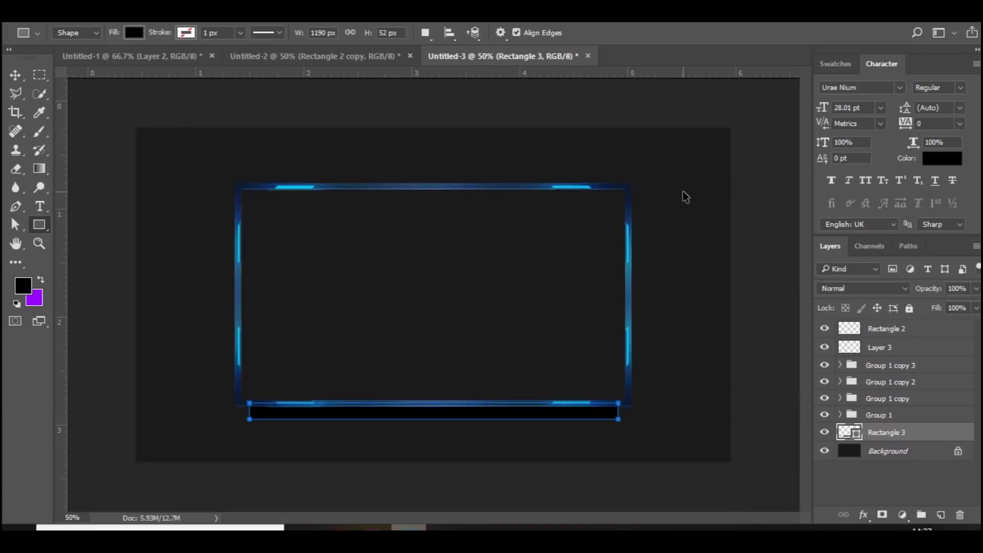
pyautogui.hotkey('ctrl', '-')
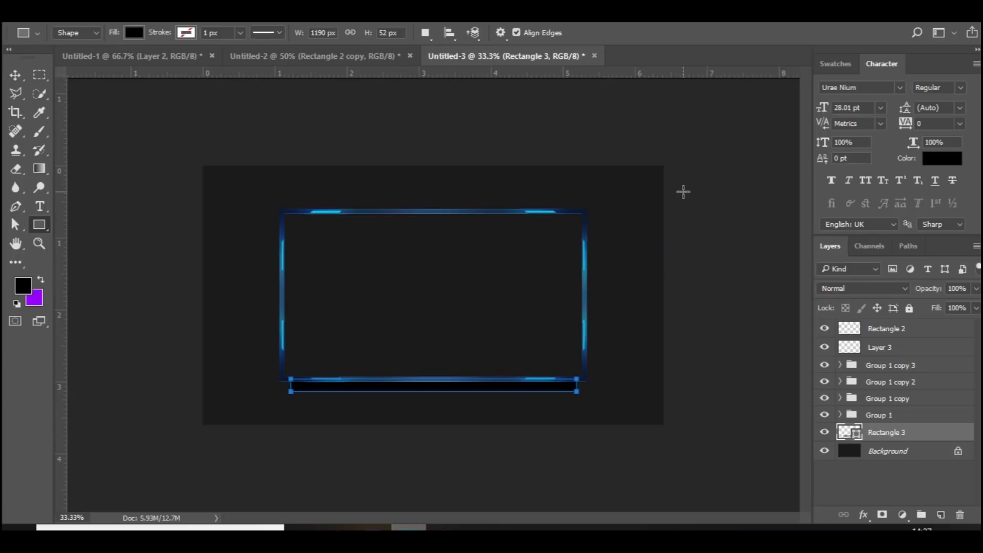